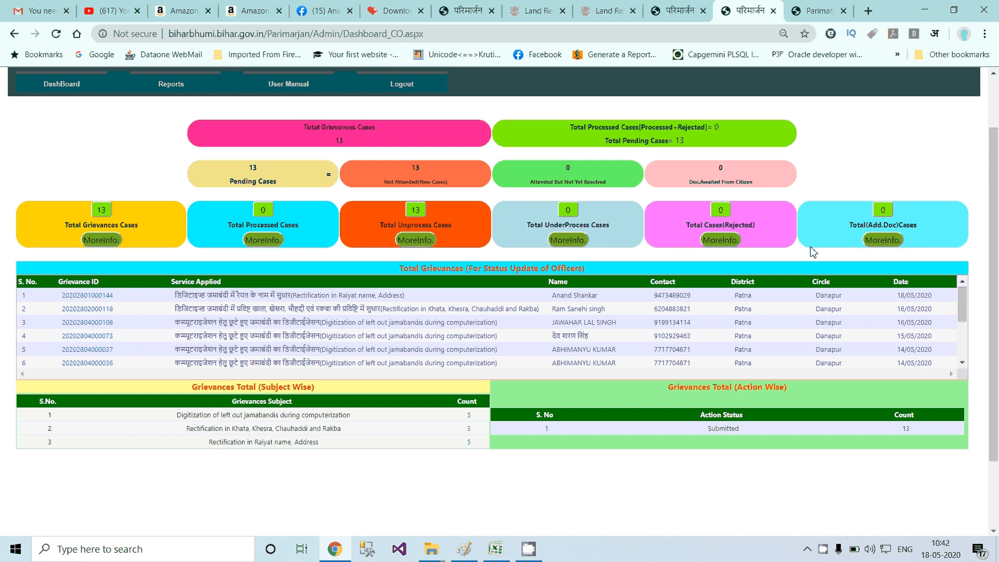
Step: List only the unprocessed grievances using the Unprocess MoreInfo button
scroll(592, 311, down, 1)
scroll(592, 311, down, 2)
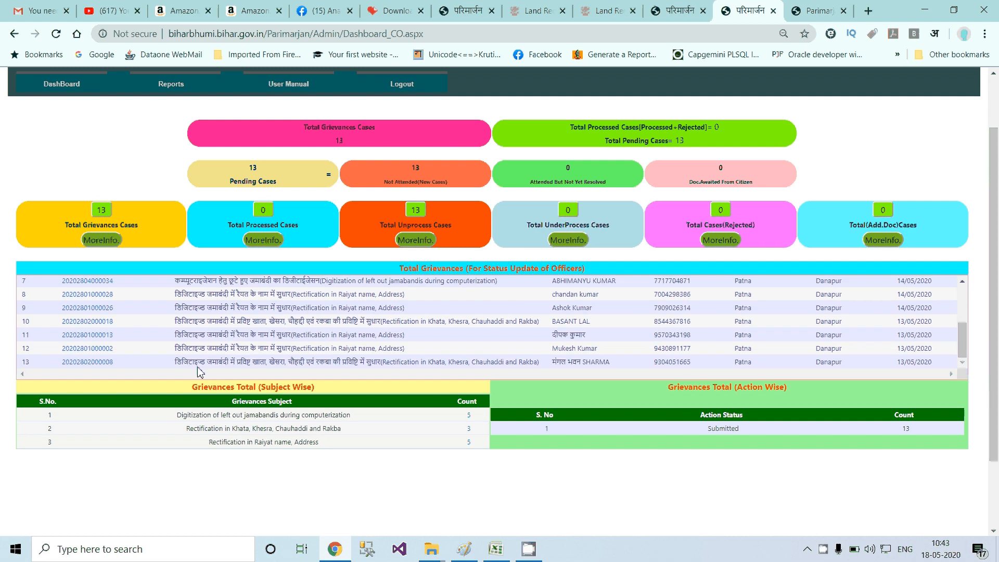
scroll(93, 307, up, 3)
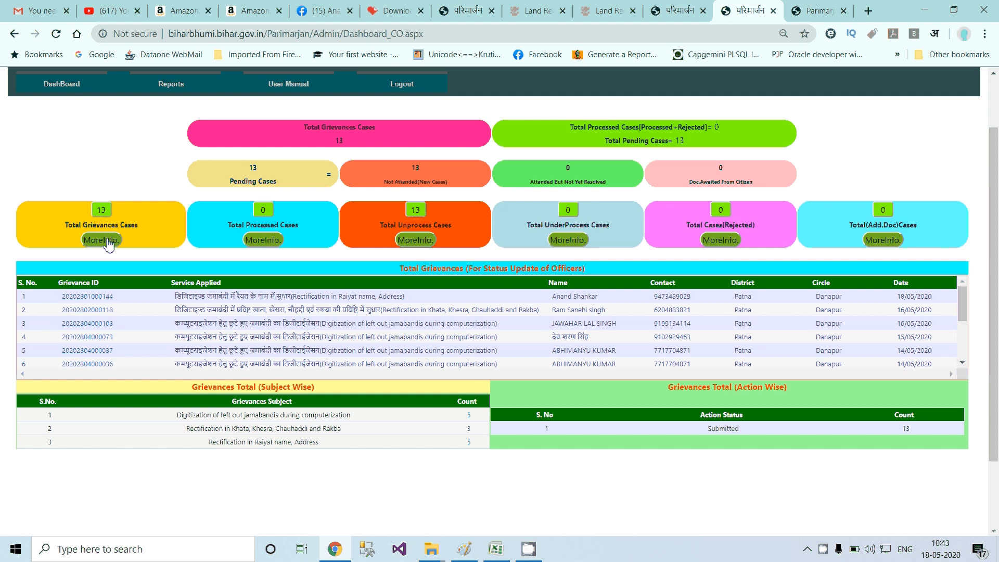
click(424, 242)
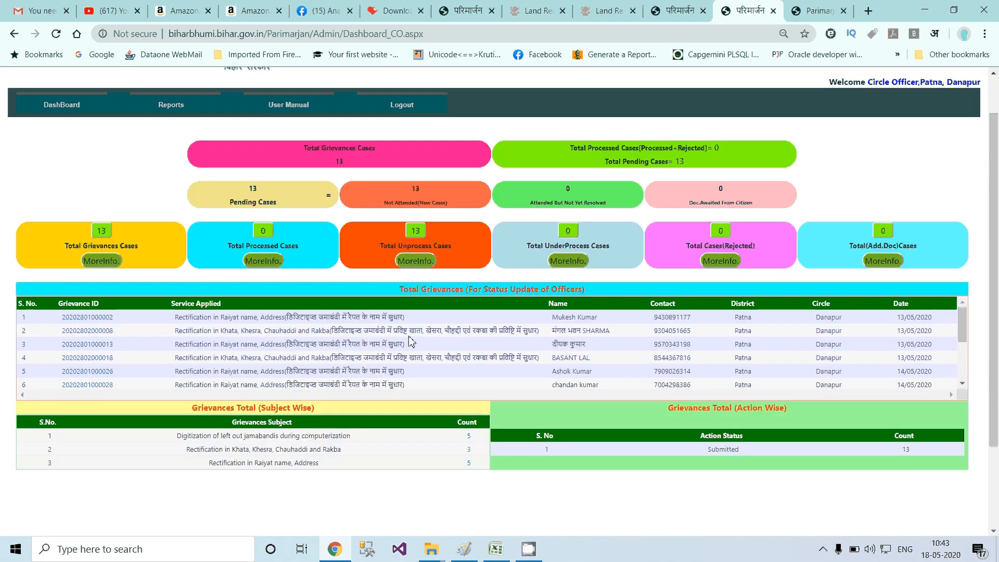
scroll(411, 341, down, 3)
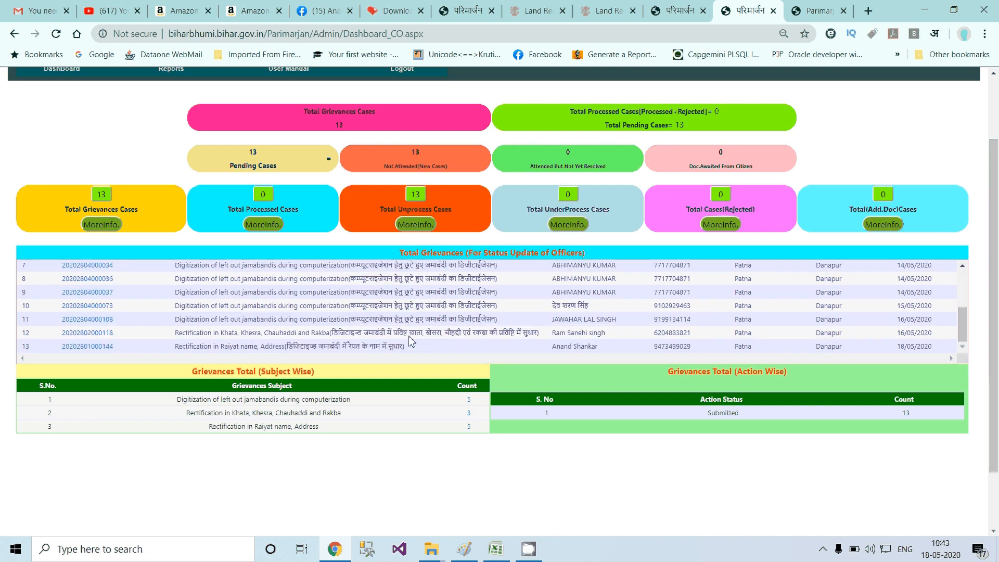
Step: Check the UnderProcess and Add.Doc lists, then return to unprocessed cases and scroll to row 13
click(572, 226)
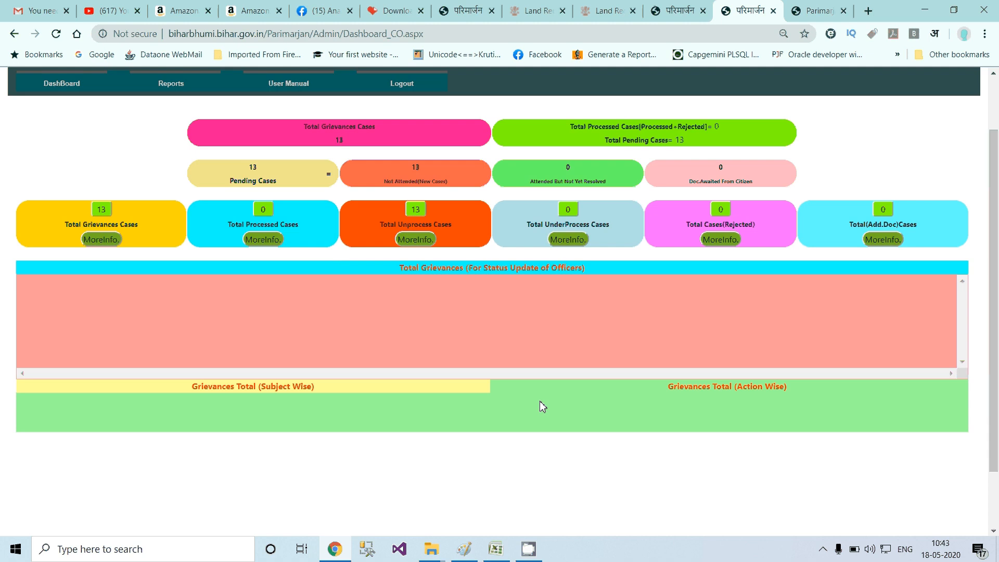
click(891, 233)
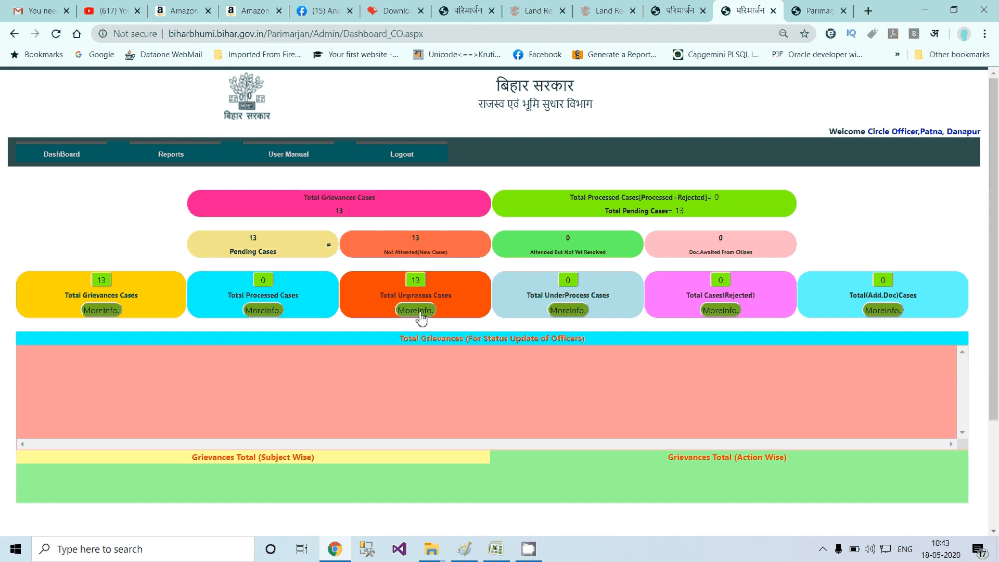
click(421, 312)
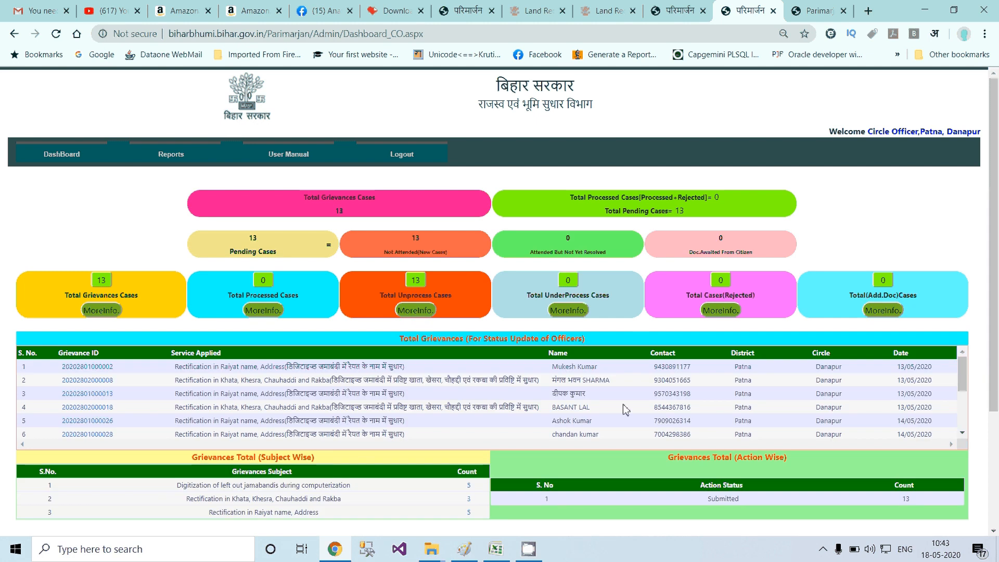
scroll(624, 409, down, 3)
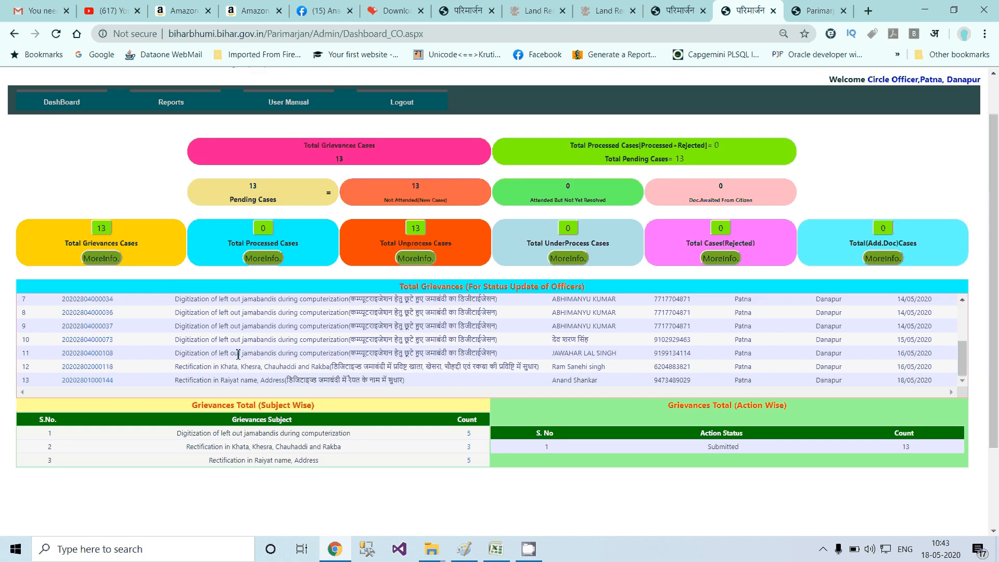
Step: Open the 18/05/2020 grievance and take it up for redressal, confirming with OK
click(88, 380)
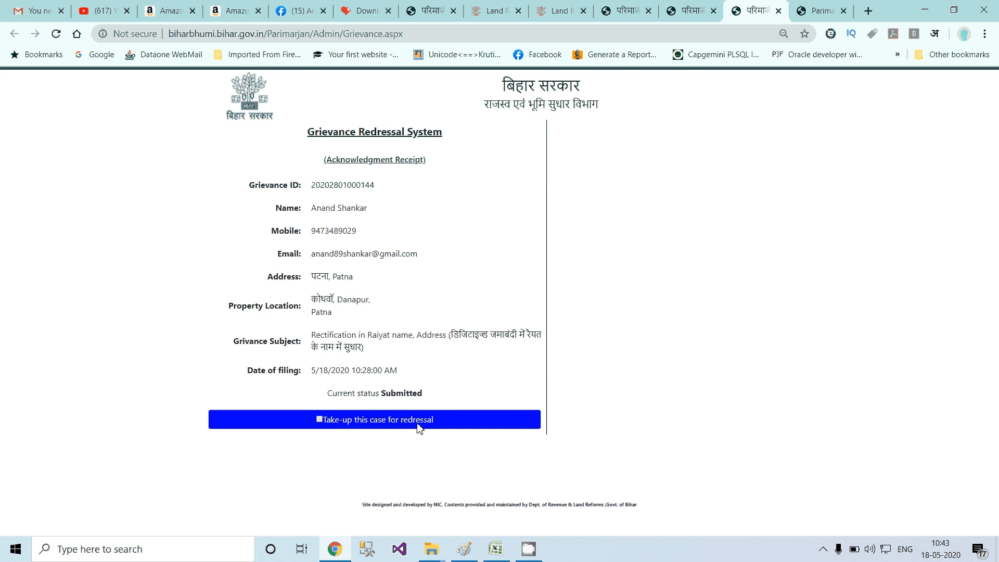
click(319, 419)
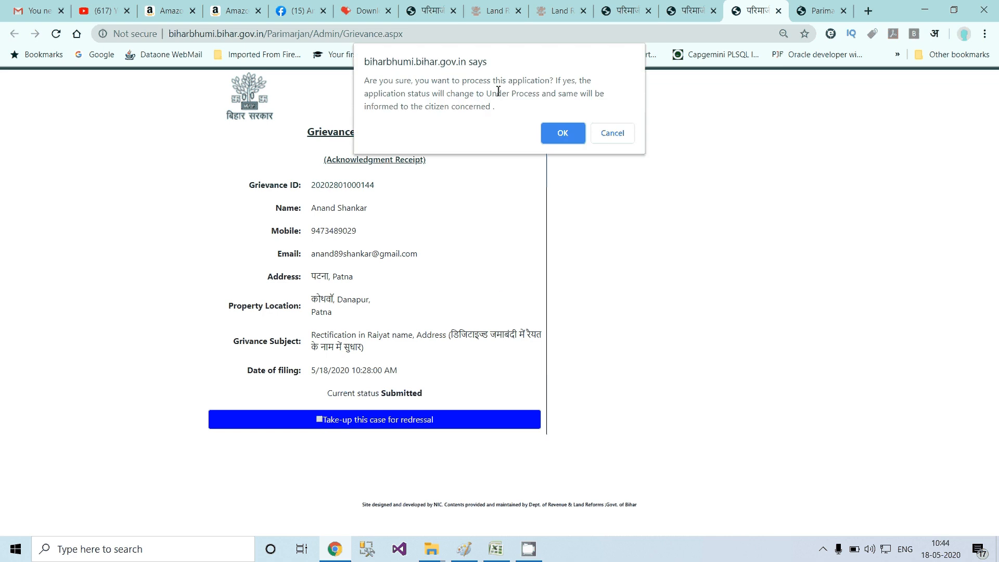
click(561, 134)
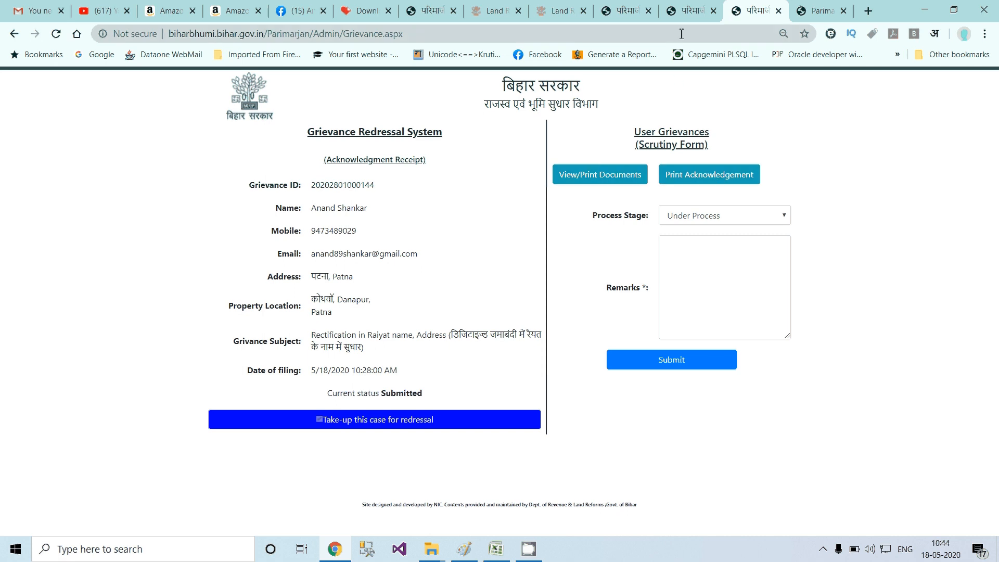
Step: On the Track page, refresh status and highlight 'Application is under Scrutiny…', then return to the dashboard
click(633, 12)
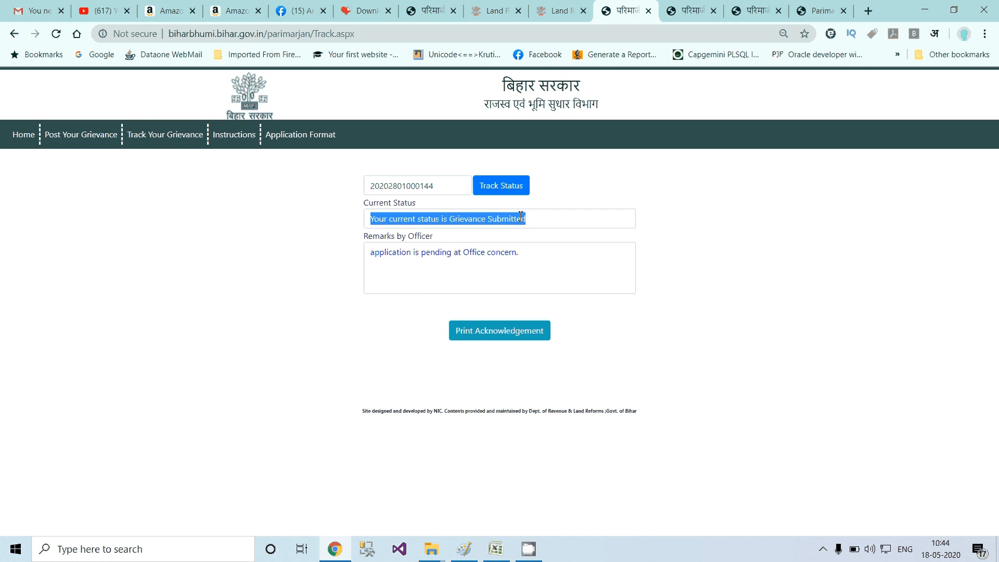
click(510, 193)
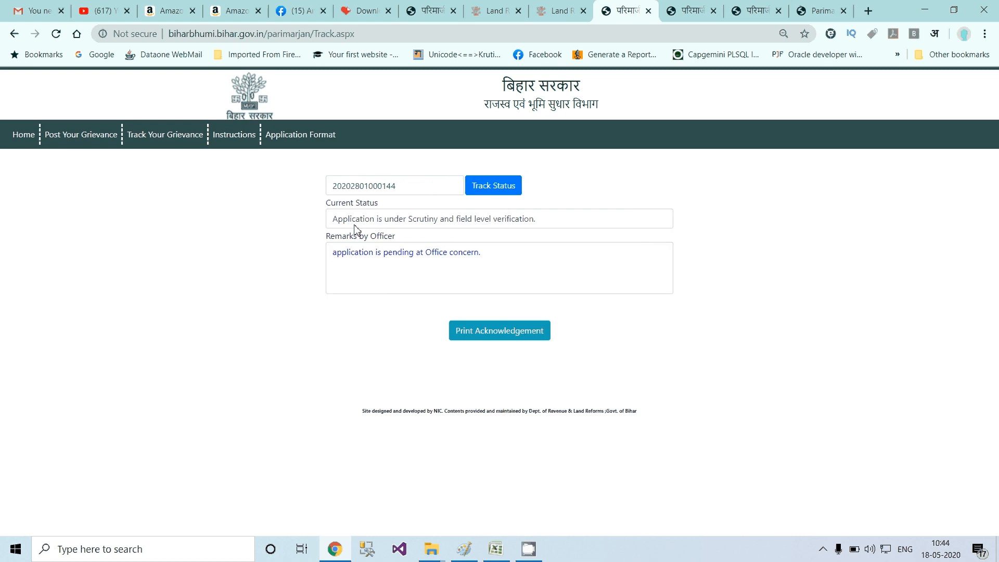
drag(356, 222, 448, 225)
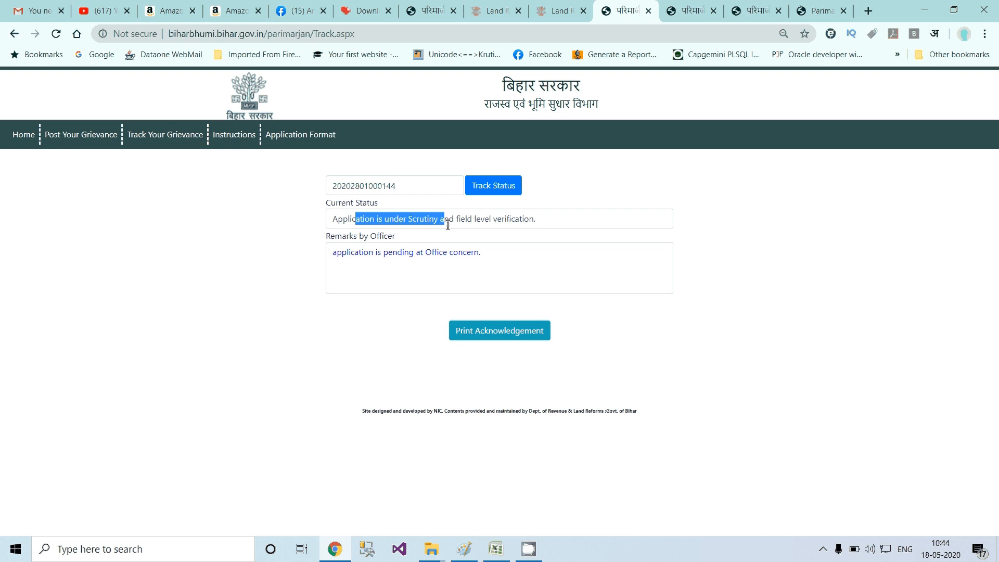
click(477, 222)
drag(531, 222, 335, 222)
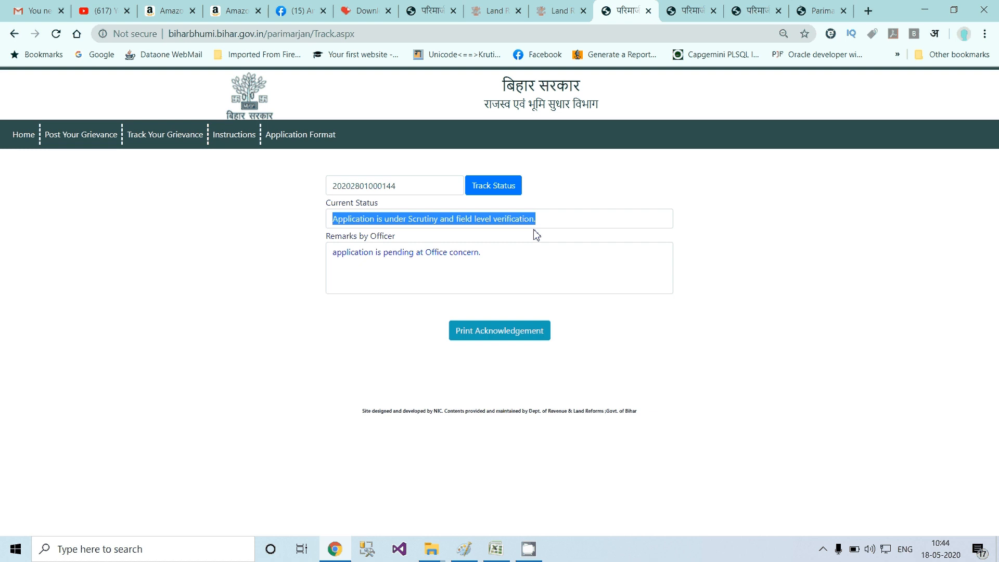
click(697, 8)
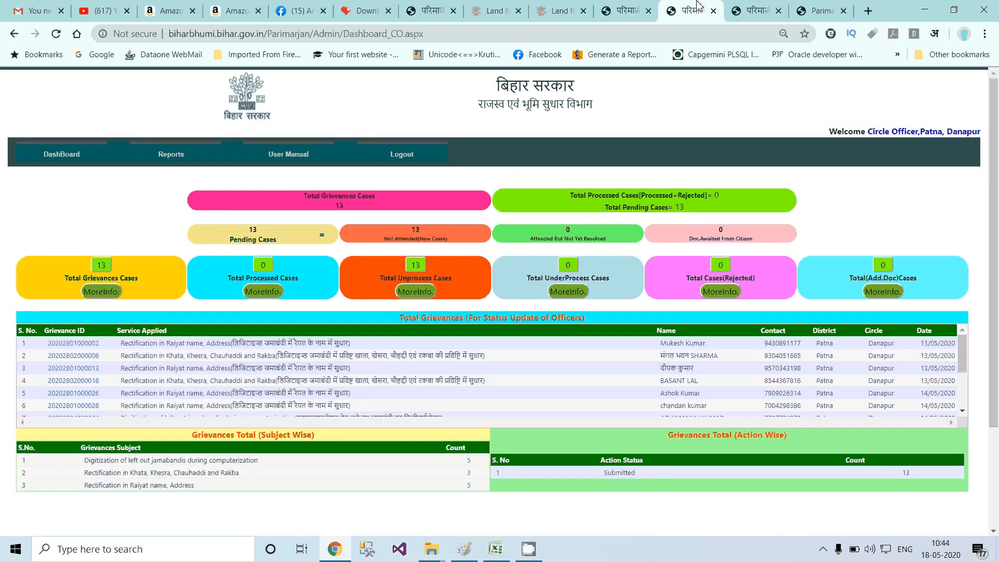
Step: Return to the 18/05/2020 grievance's scrutiny form tab
click(752, 11)
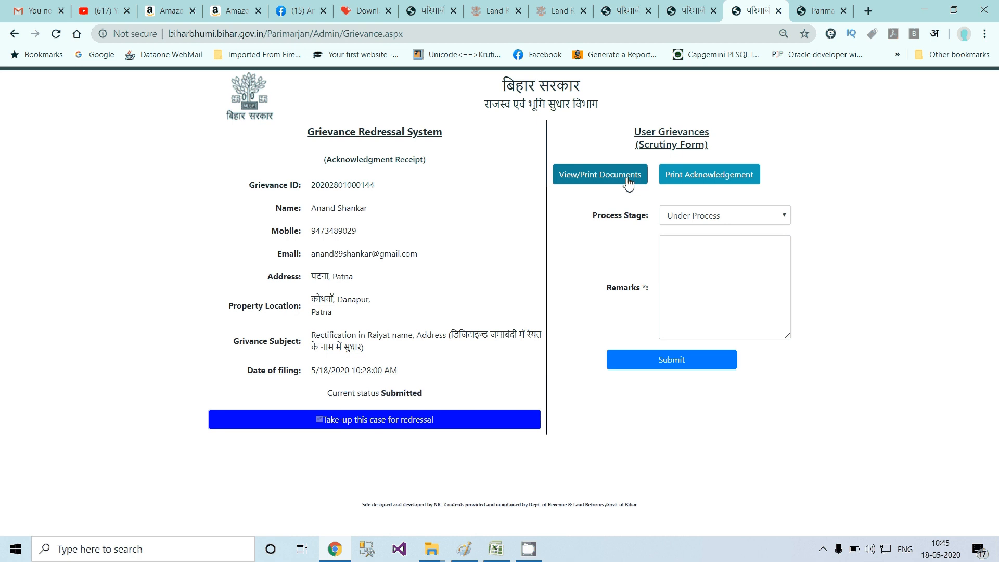
Step: View the grievance's printable acknowledgement, then go back to the details page
click(692, 177)
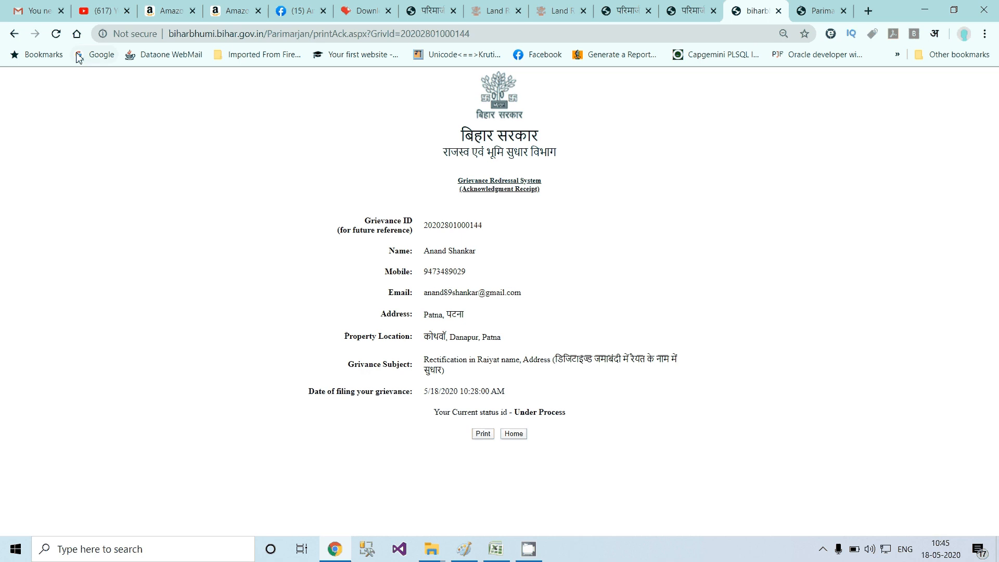
click(685, 13)
click(755, 12)
click(14, 35)
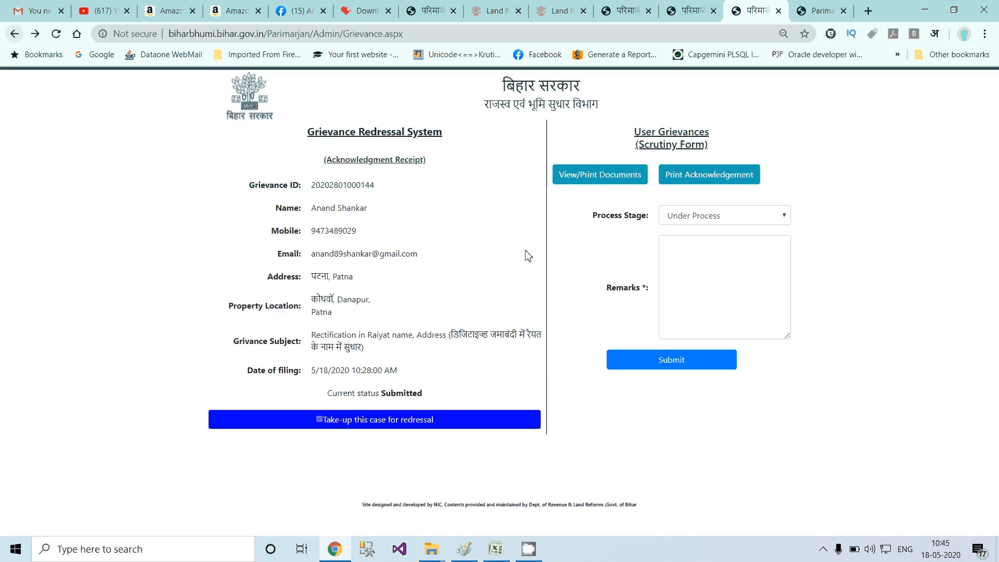
Step: Open and inspect the grievance's supporting-document PDF, then return to the scrutiny form
click(604, 174)
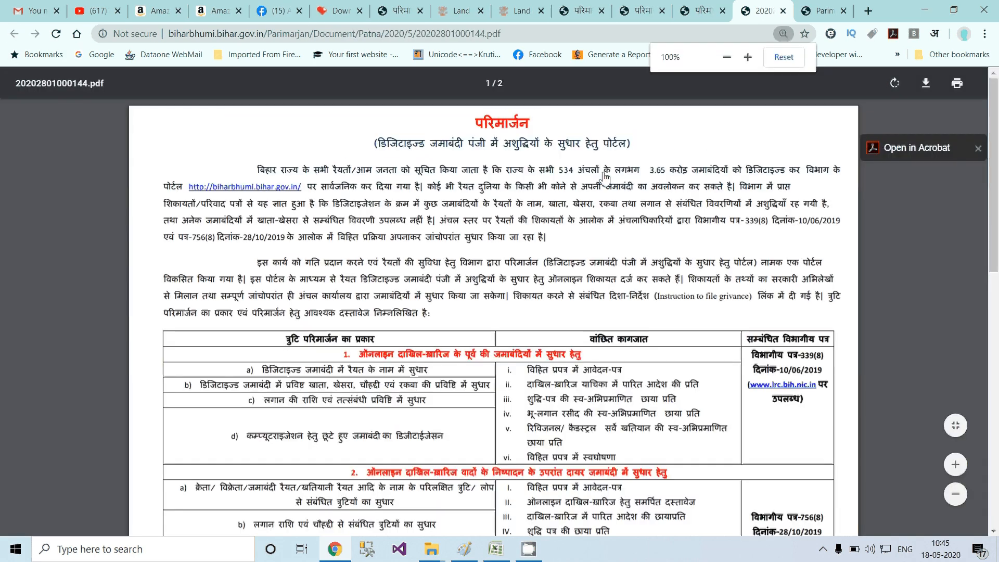
scroll(647, 336, down, 15)
scroll(647, 338, up, 10)
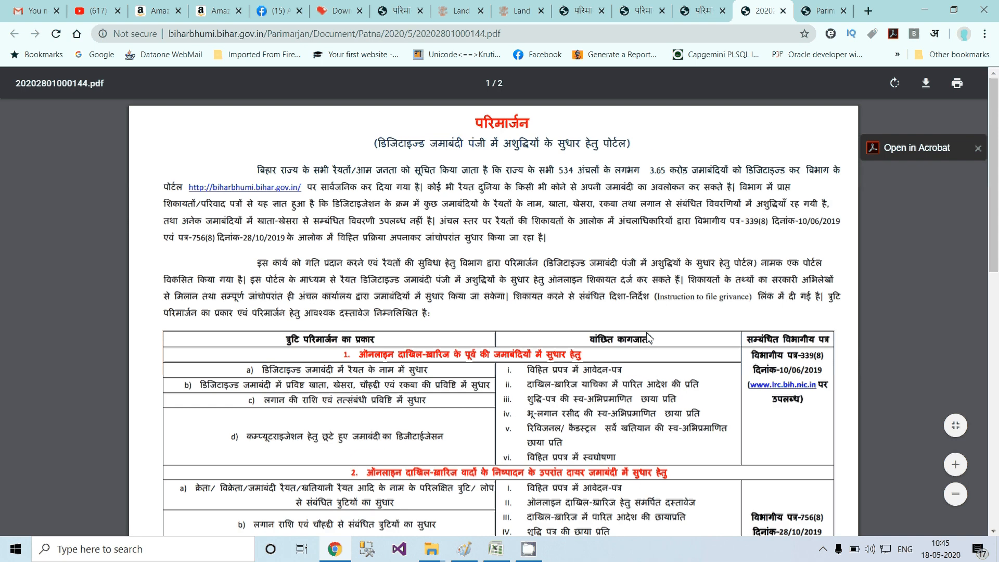
scroll(647, 339, down, 5)
click(700, 9)
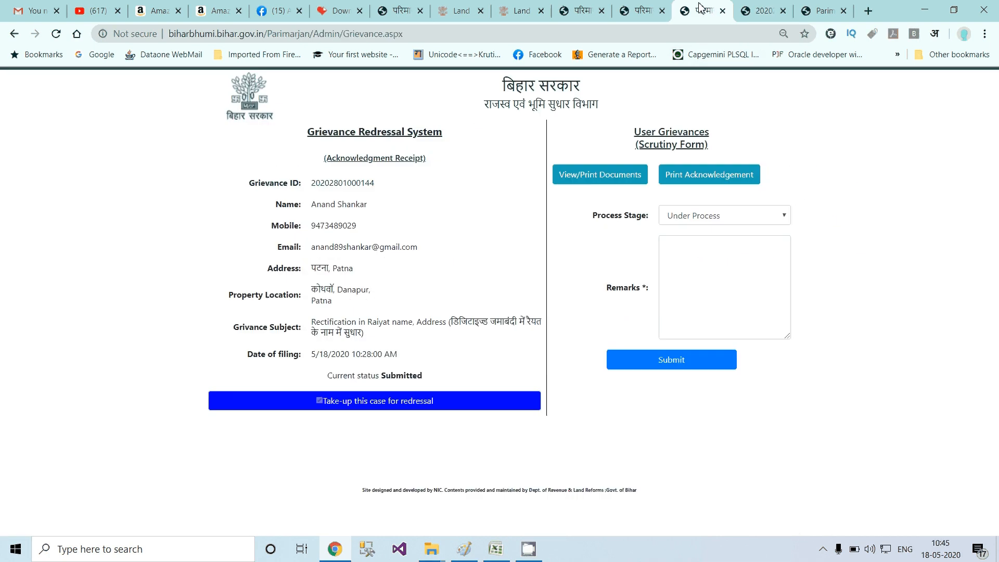
click(764, 11)
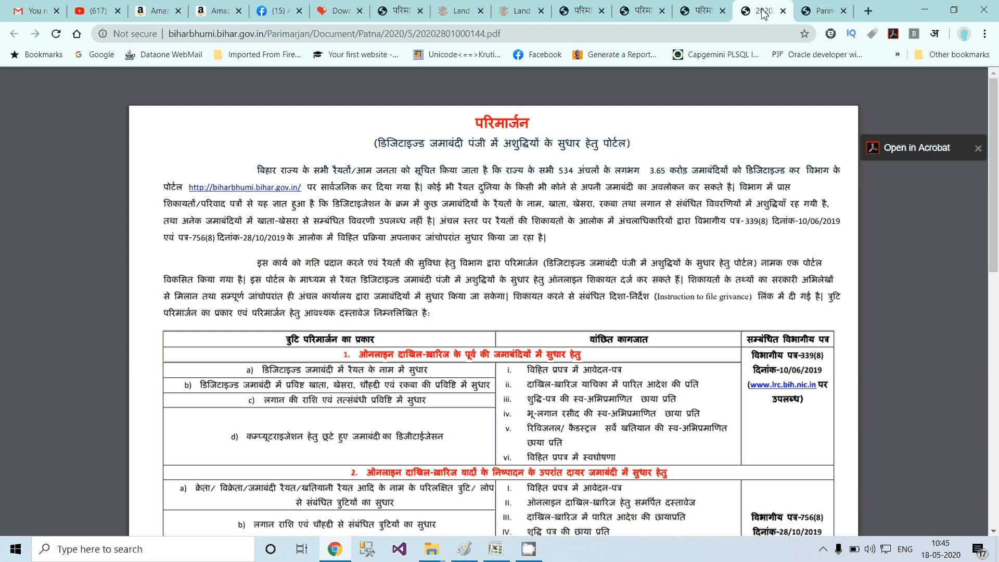
click(705, 9)
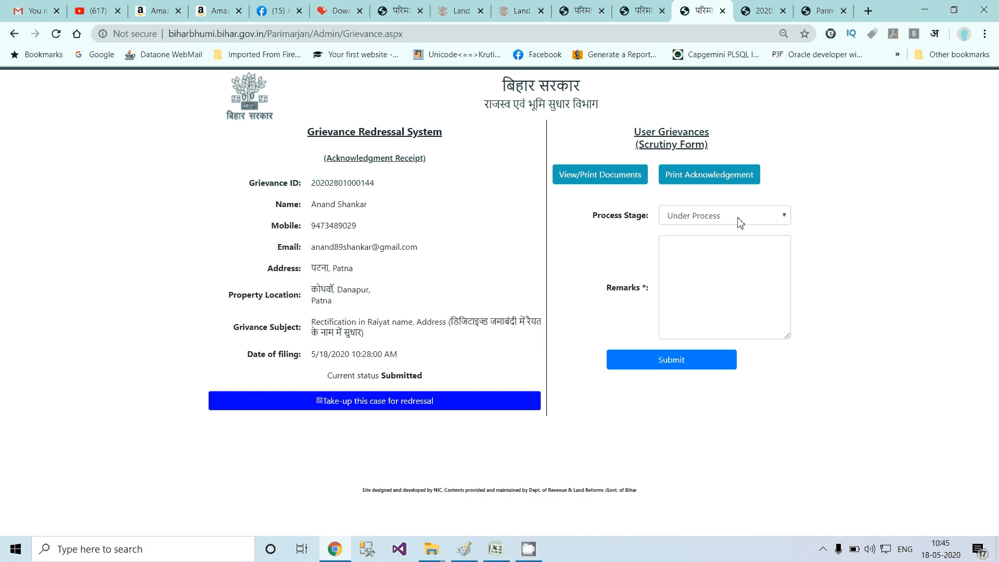
Step: Review the Process Stage options, then switch back to the officer dashboard
click(738, 218)
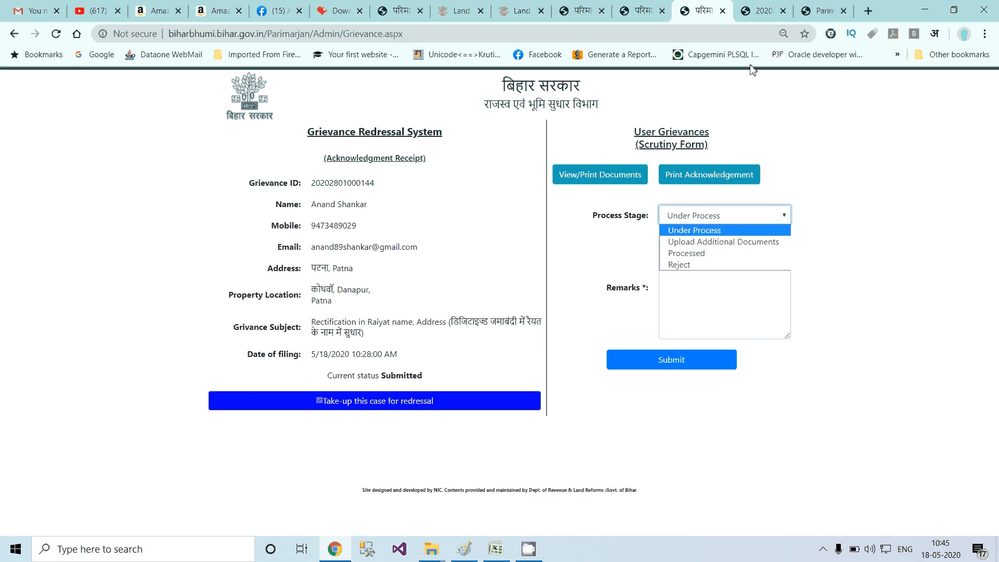
drag(313, 182, 382, 181)
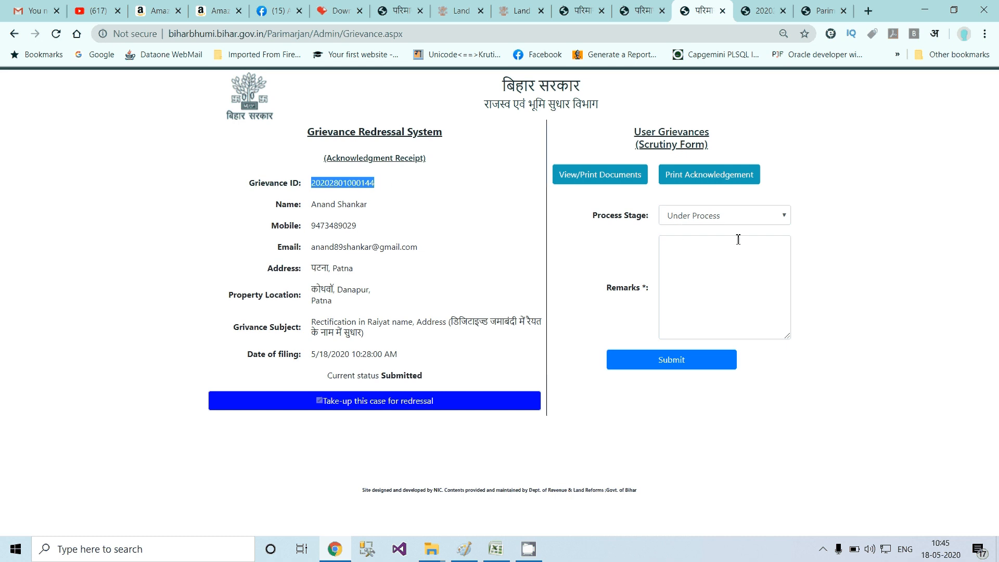
key(ctrl+shift+Tab)
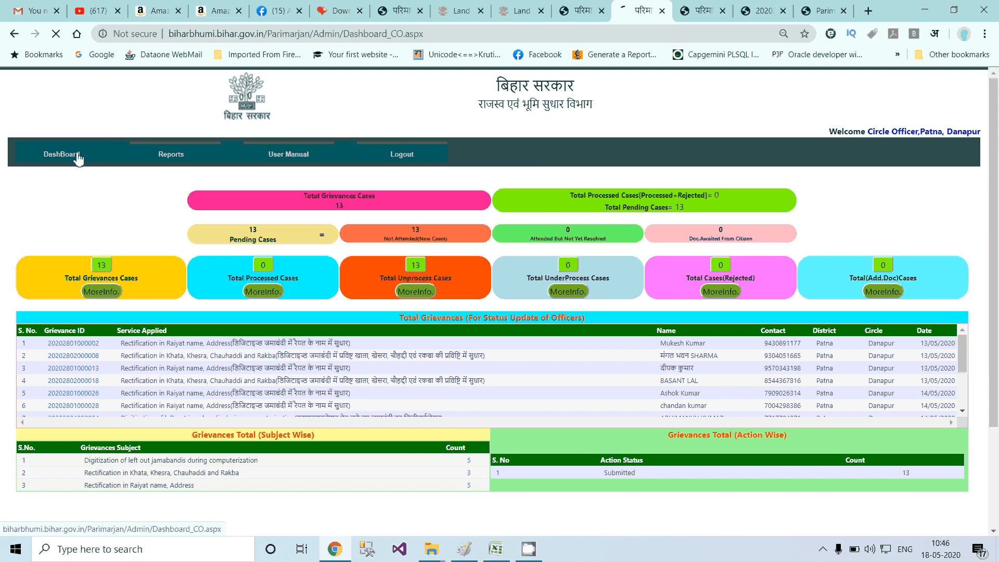
Step: Open the Parimarjan home page and bring up its Log-In prompt
click(62, 154)
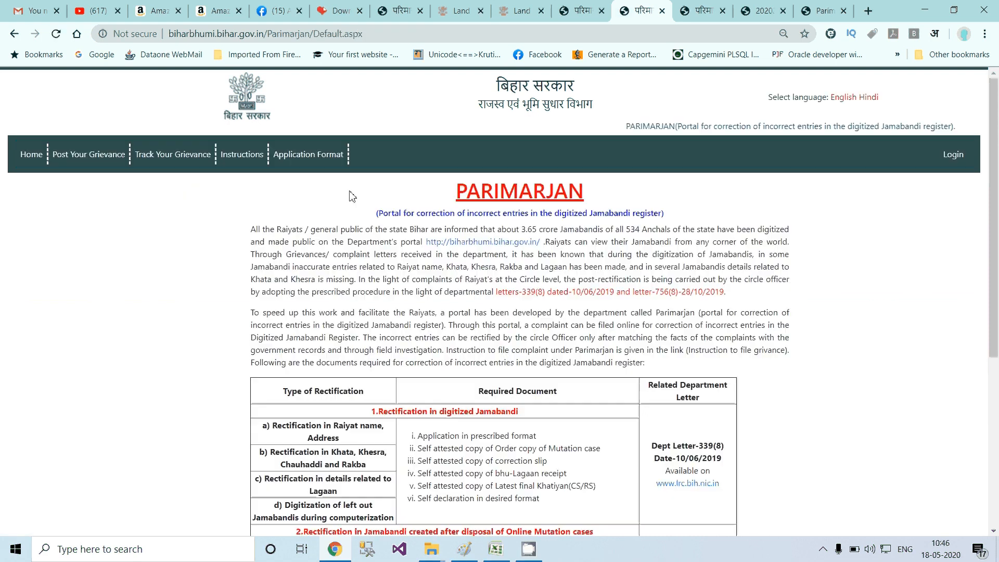
click(957, 156)
click(702, 15)
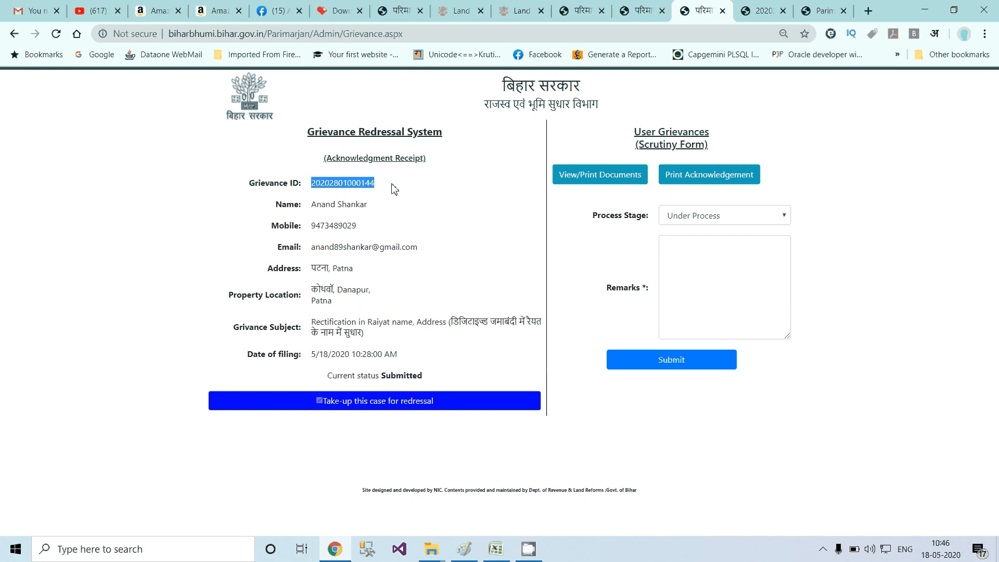
click(583, 13)
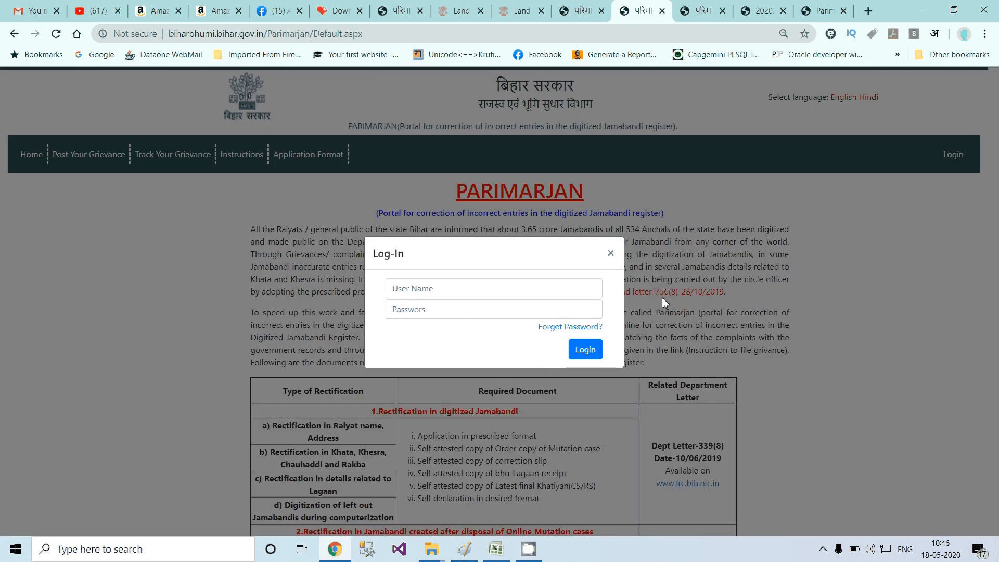
Step: Log in with the officer's user name and password
click(509, 286)
text(da)
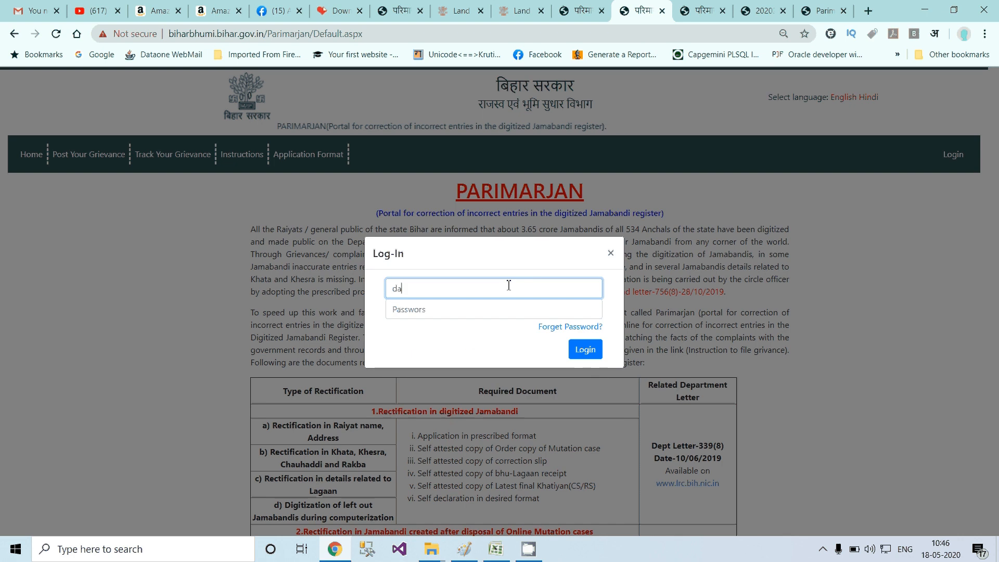
text(n)
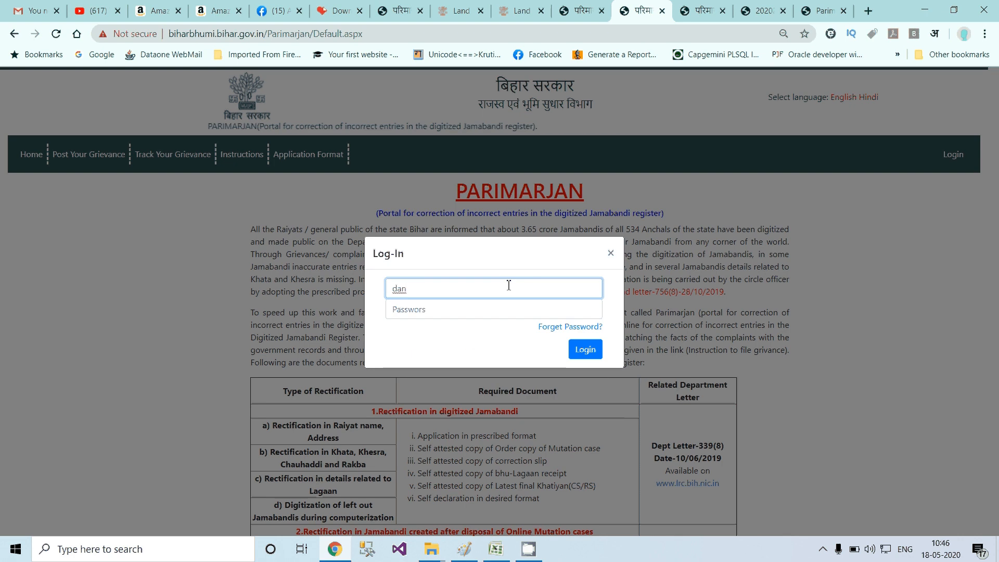
text(287)
key(Tab)
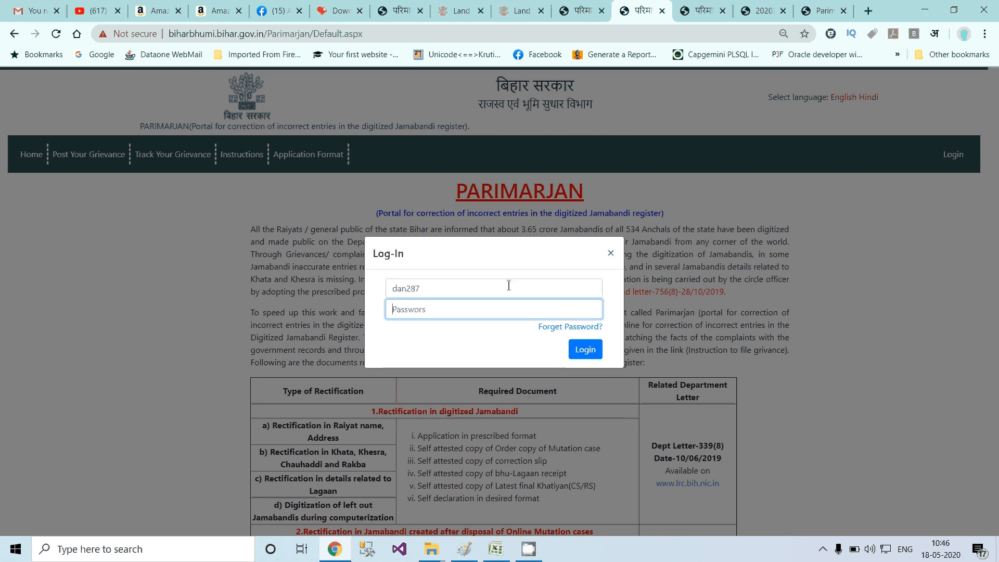
text(*******)
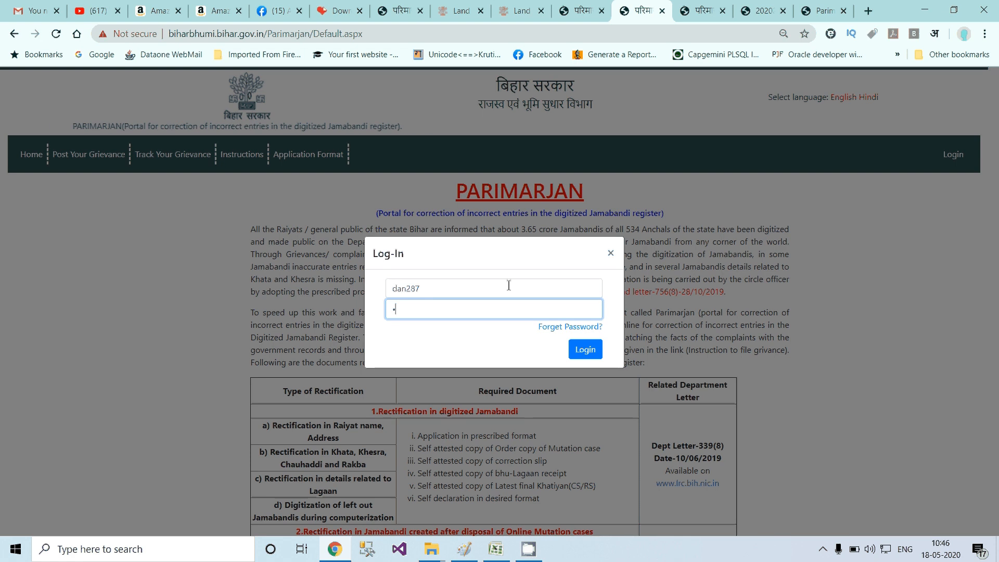
text(**)
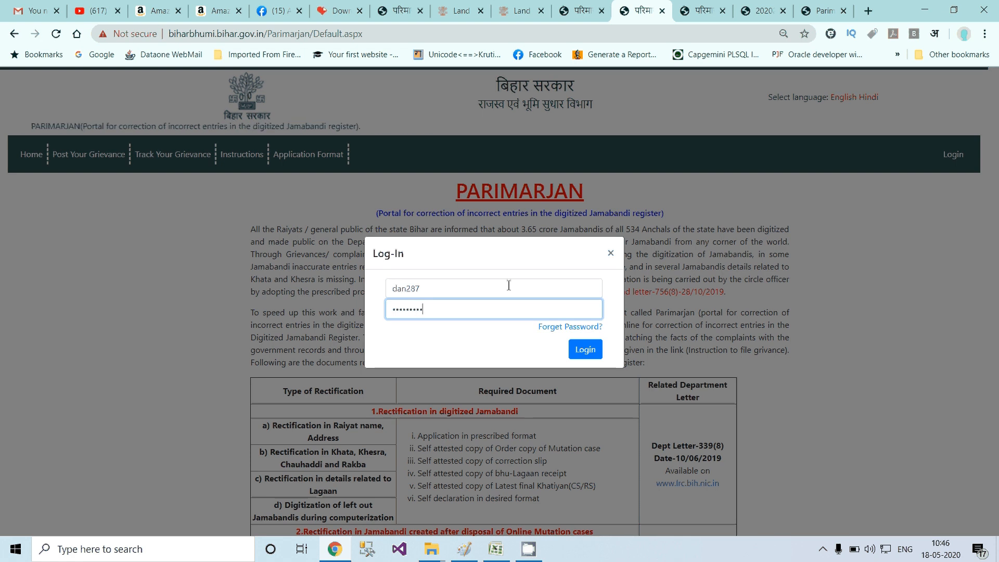
key(Return)
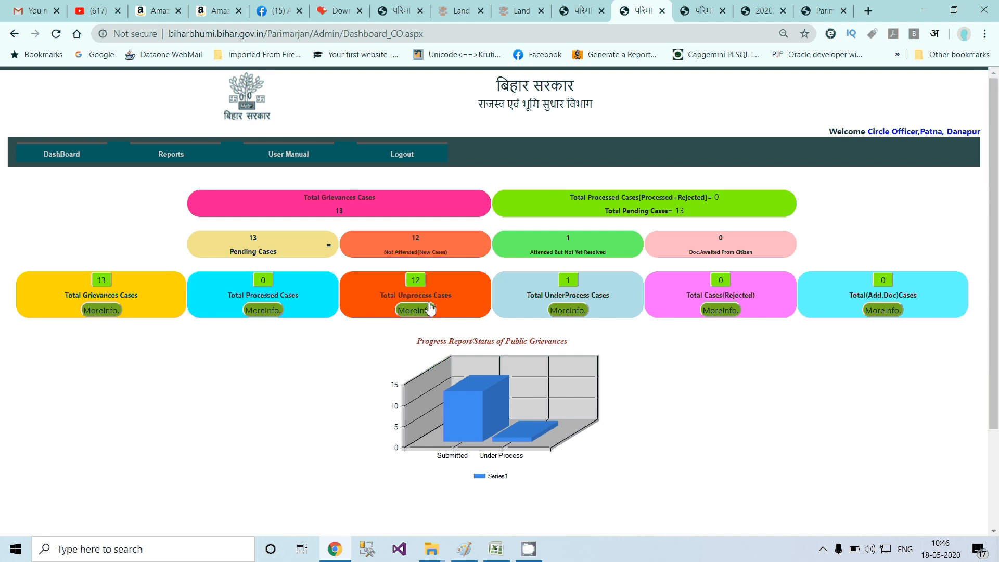
Step: Highlight the dashboard's case-status labels, then open the under-process grievance's scrutiny form
drag(406, 295, 470, 302)
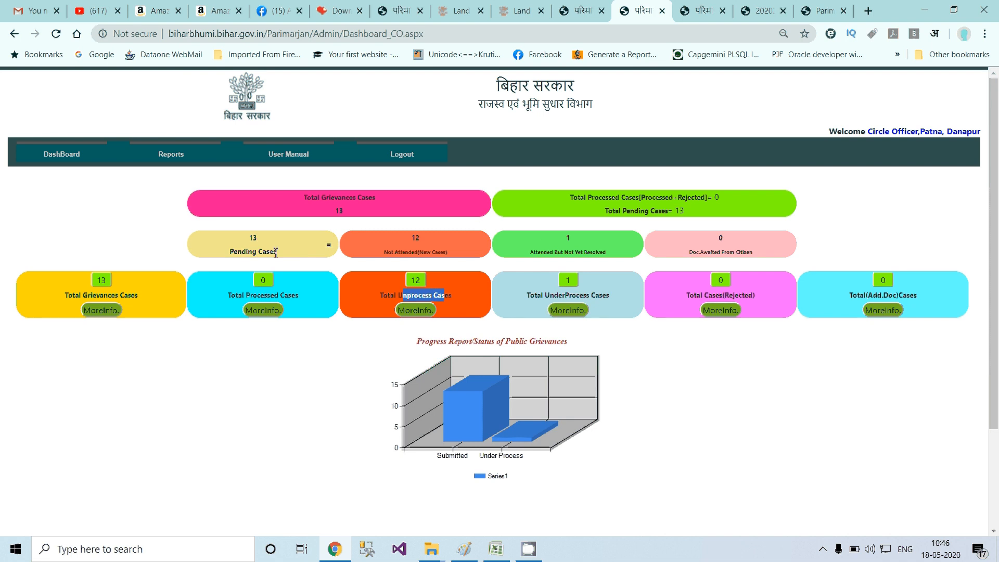
drag(404, 252, 415, 252)
drag(539, 252, 604, 253)
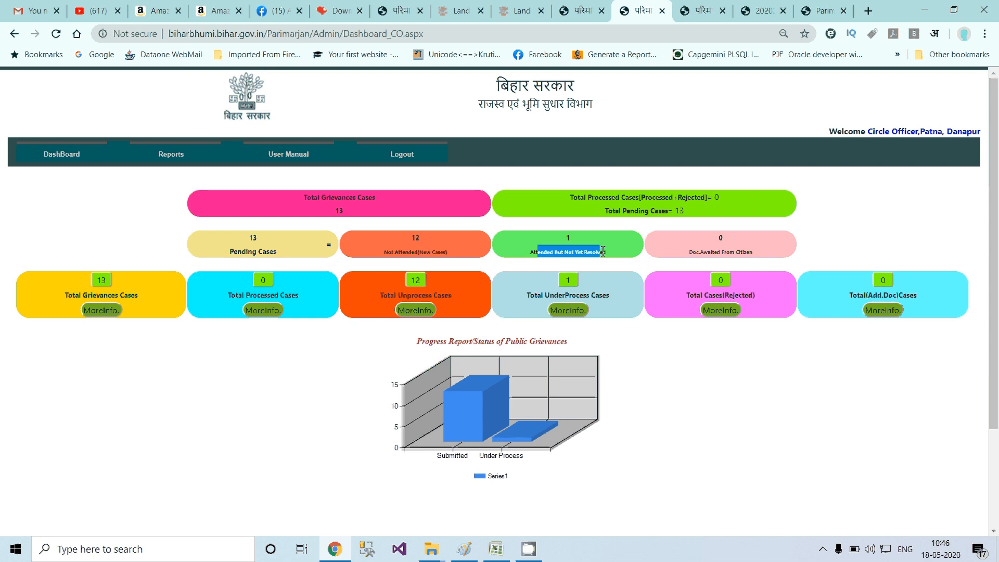
click(743, 254)
drag(704, 252, 753, 255)
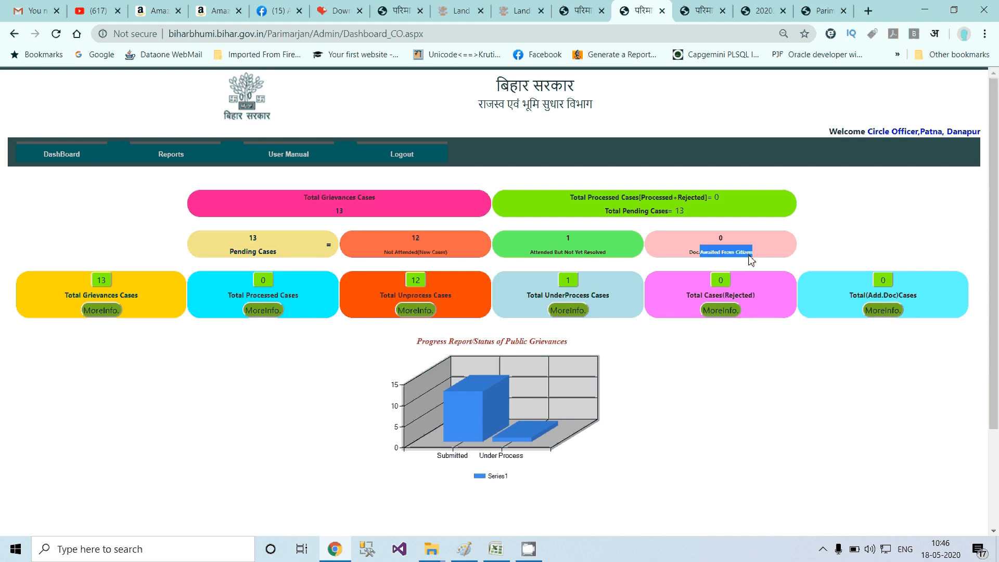
click(576, 311)
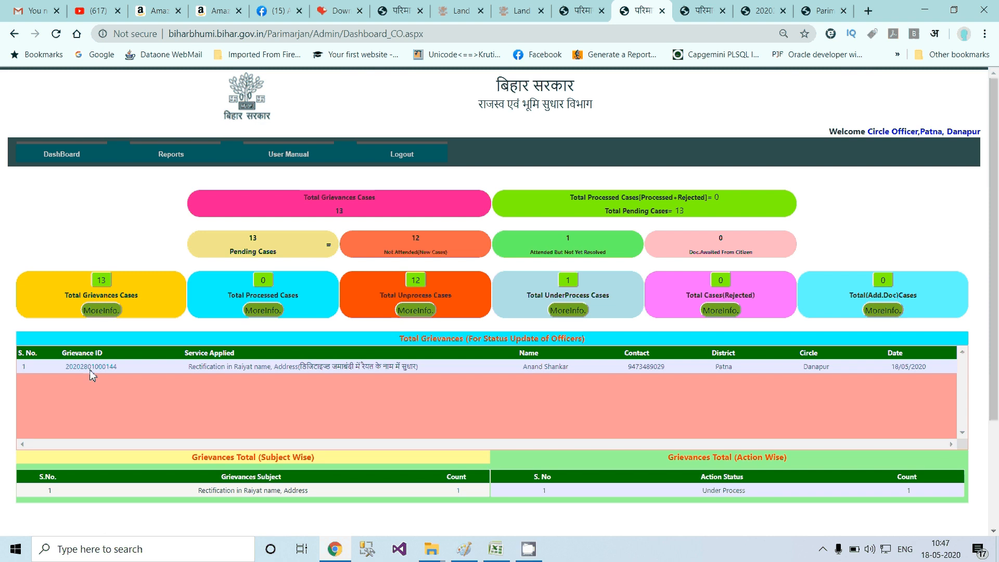
click(89, 368)
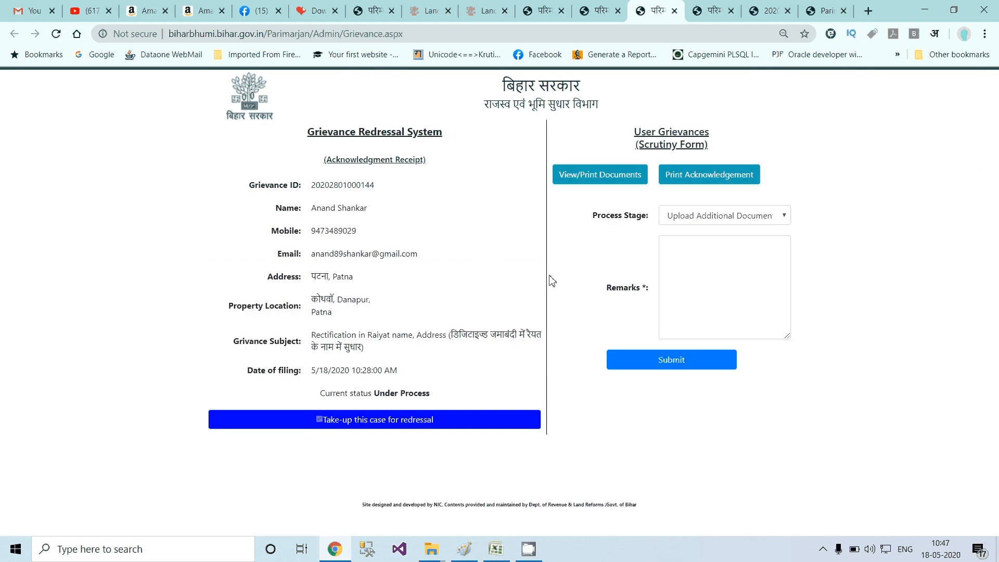
Step: Keep stage Upload Additional Documents, add remark 'Kindly provide lagaan receipt.' and submit
click(754, 216)
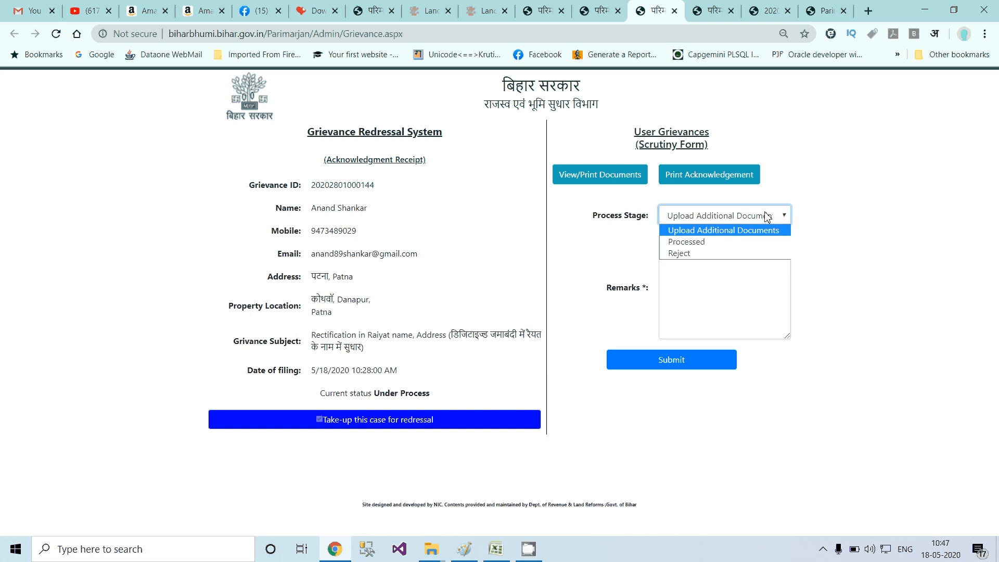
click(738, 239)
click(726, 263)
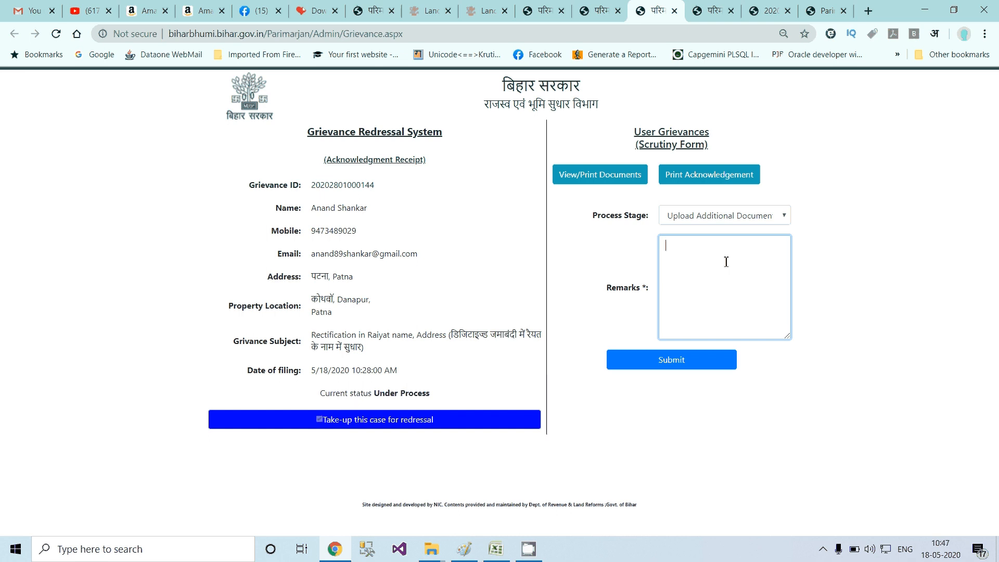
text(Kindly provide lagaan receipt)
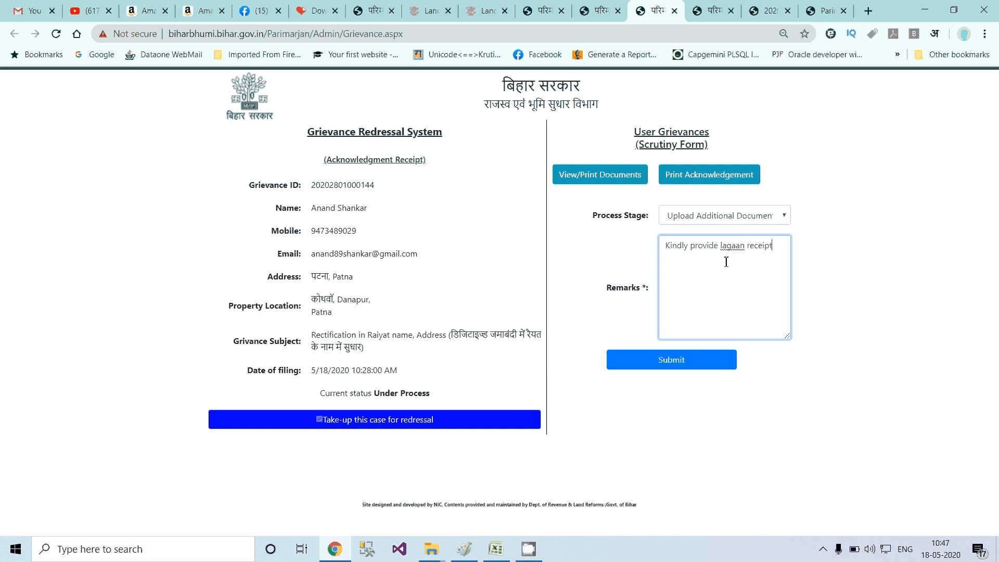
text(.)
click(696, 362)
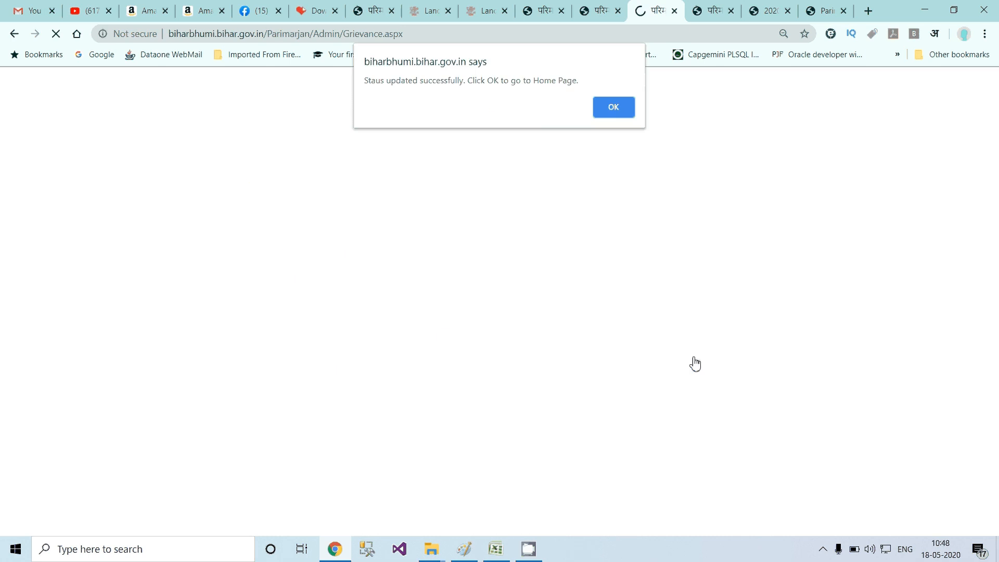
Step: Dismiss the success alert and reload the dashboard showing Add.Doc 1 and UnderProcess 0
click(622, 110)
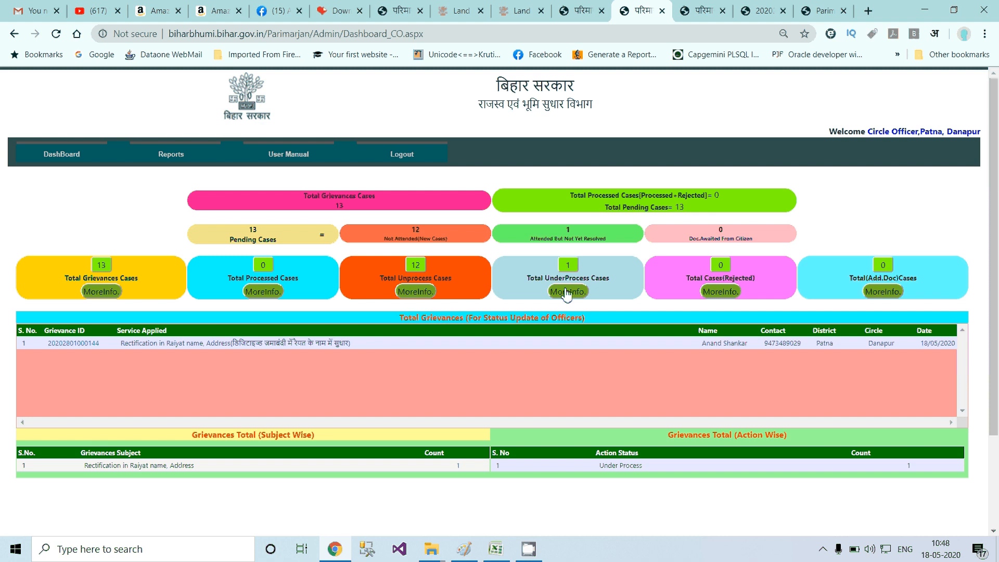
click(568, 294)
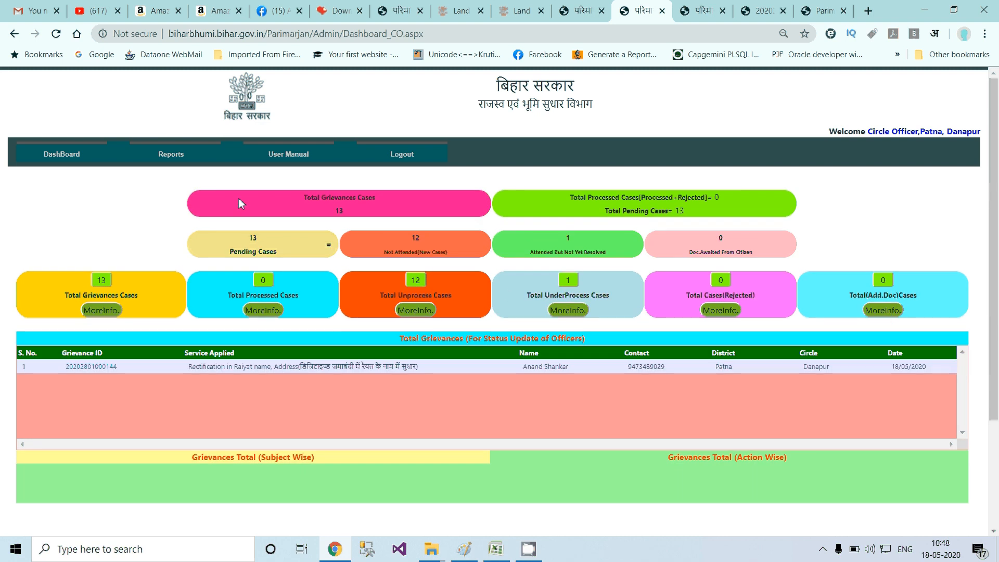
click(78, 155)
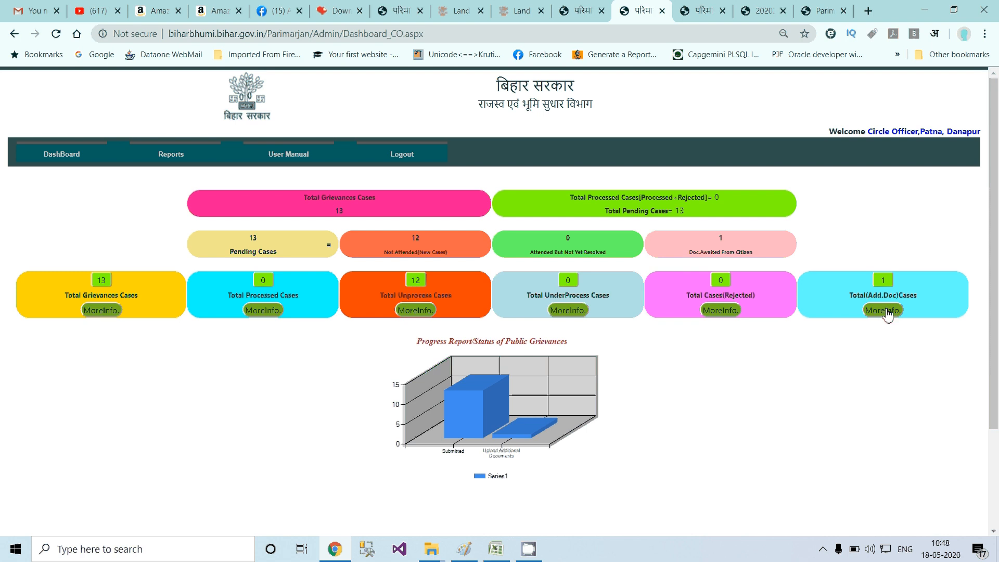
Step: Track the grievance status and highlight the officer's lagaan-receipt remark on the Track page
click(582, 15)
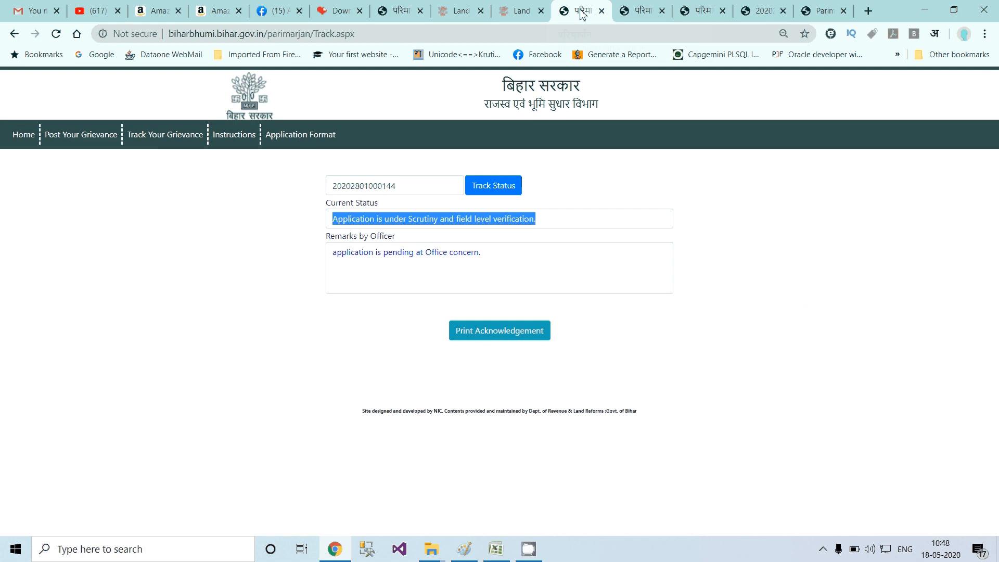
click(494, 192)
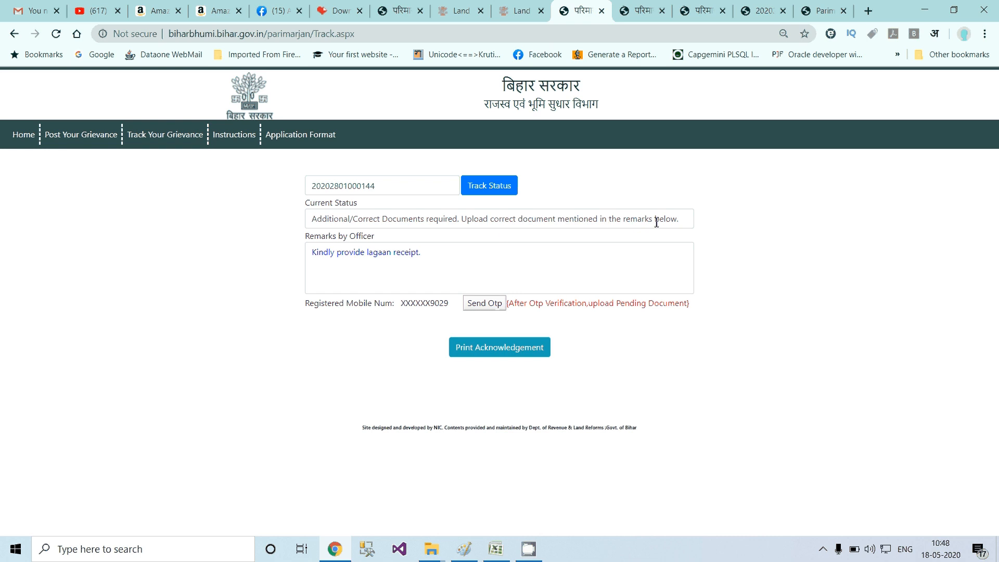
drag(439, 255, 312, 218)
click(467, 260)
Step: Request an OTP to the registered mobile, enter the received code and verify it
click(483, 307)
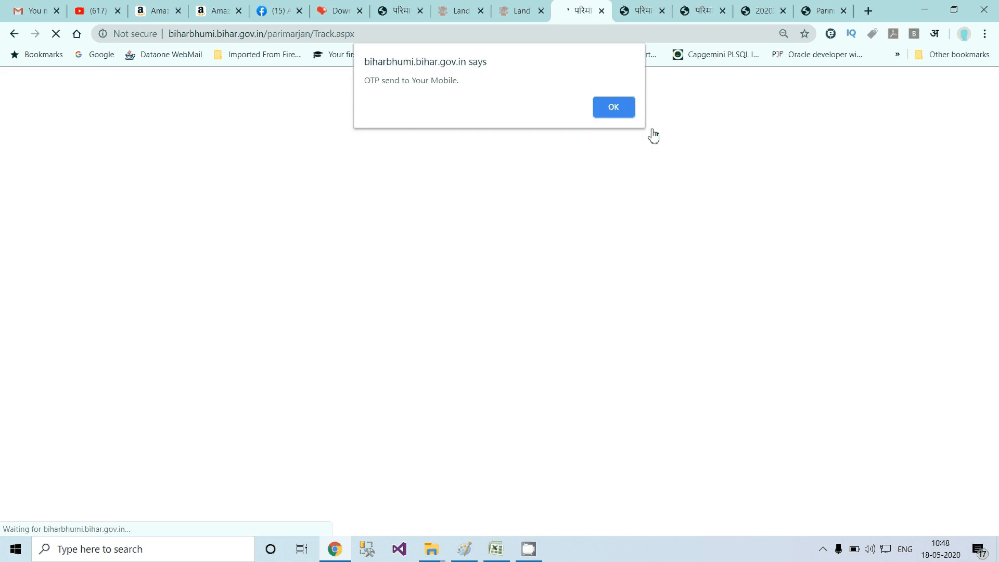
click(624, 112)
click(521, 321)
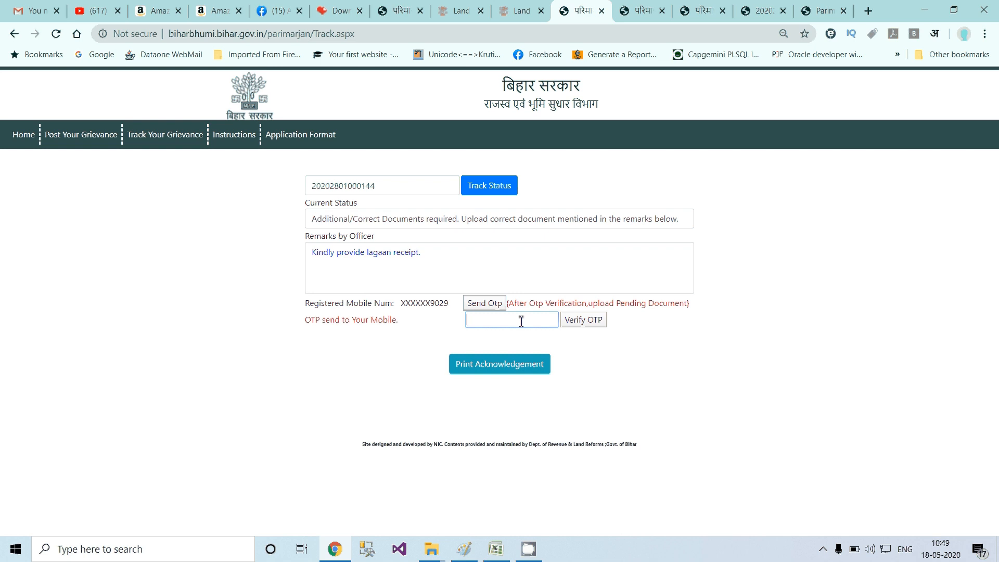
click(593, 322)
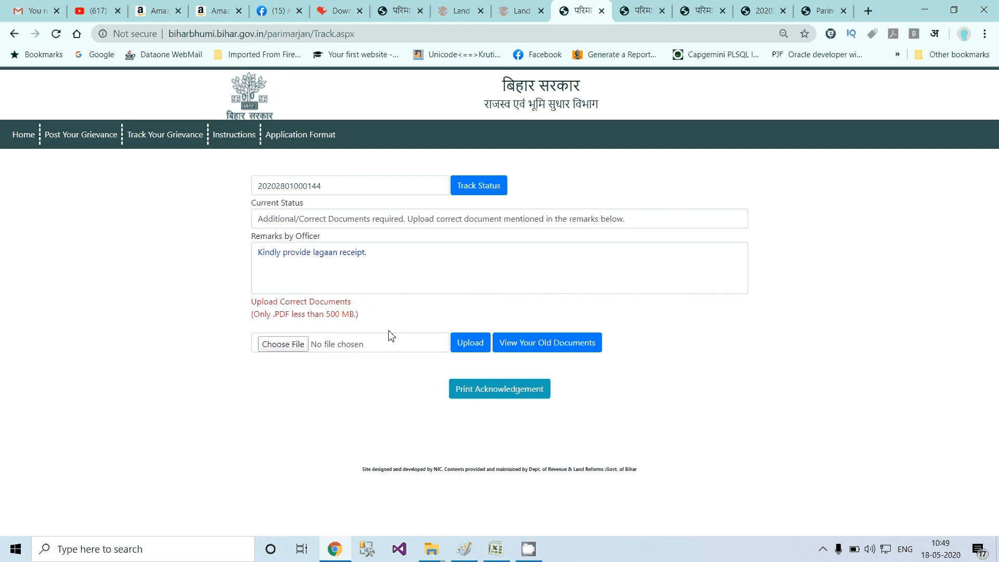
Step: Attempt to upload DRF 120 and then PEF; both are rejected as too large
click(300, 345)
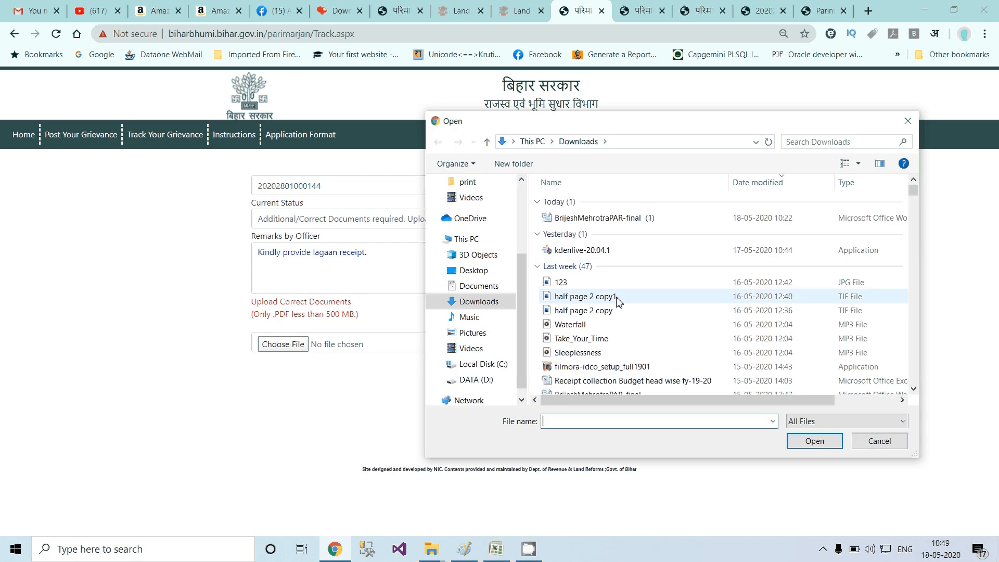
scroll(619, 299, down, 3)
scroll(619, 302, down, 3)
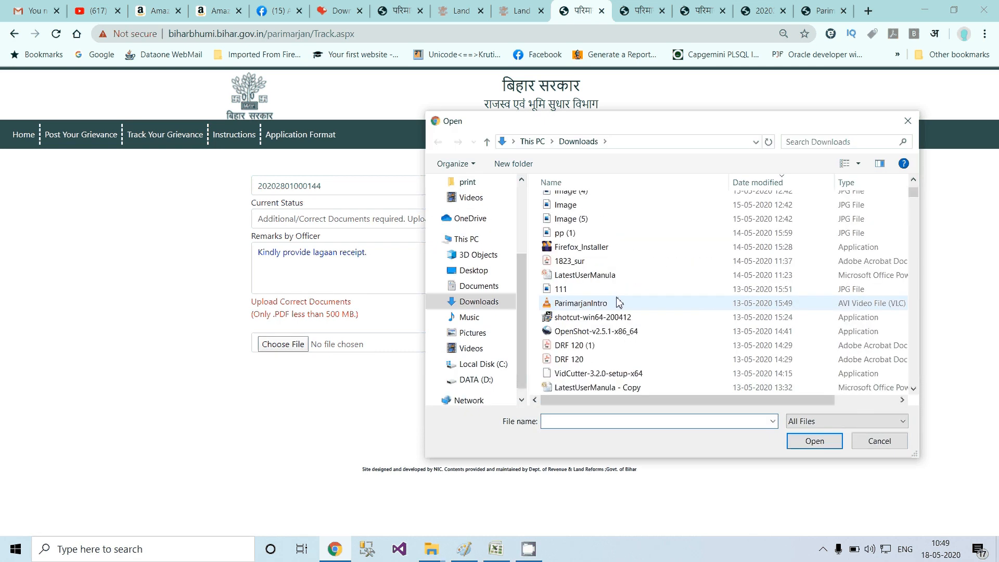
double_click(594, 363)
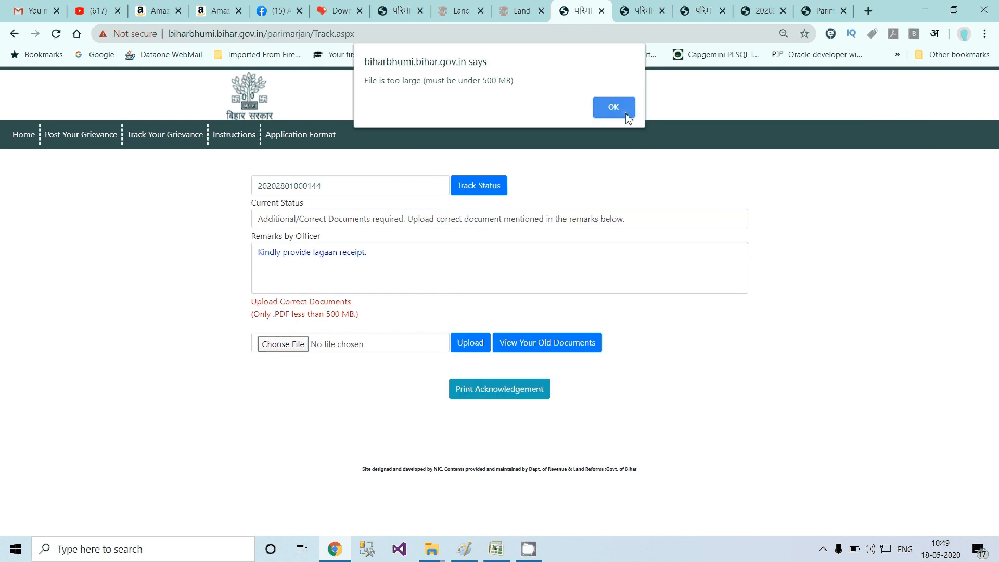
click(627, 116)
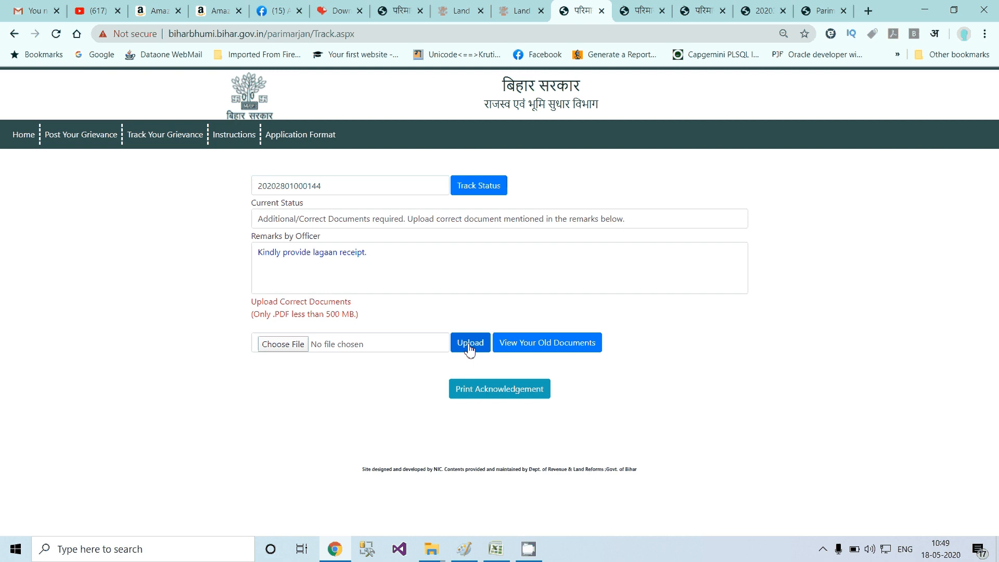
click(301, 346)
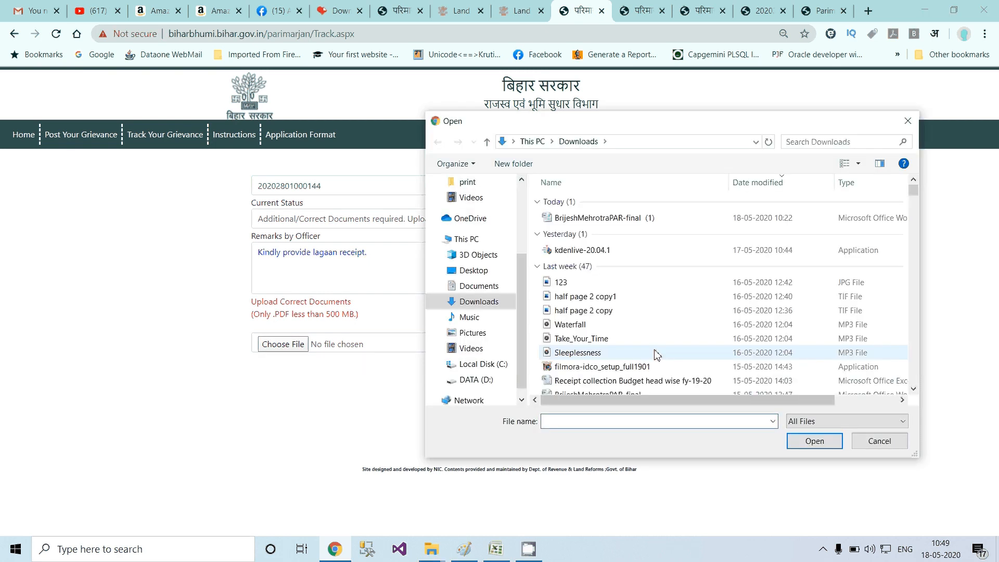
scroll(651, 337, down, 4)
scroll(652, 337, down, 3)
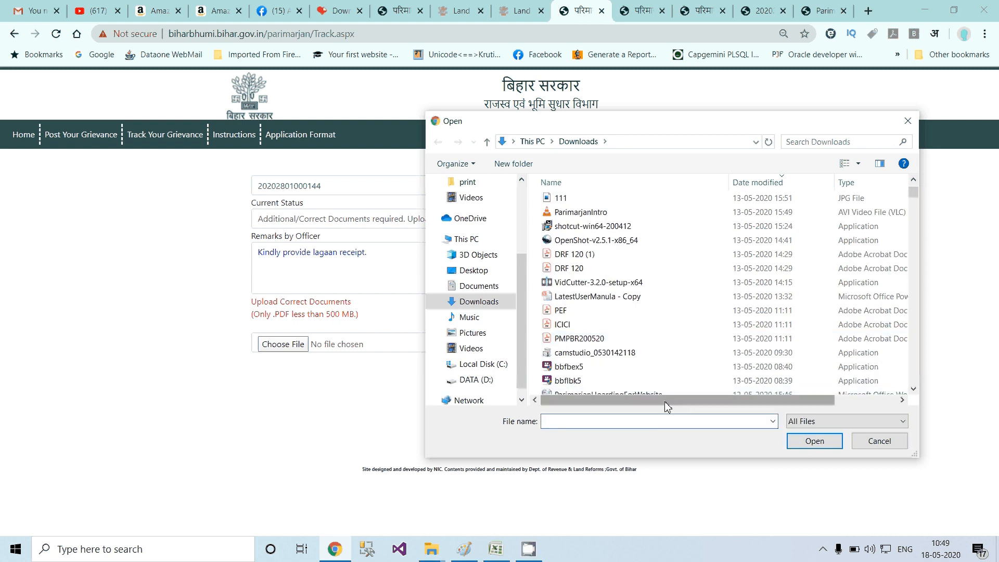
mouse_move(691, 401)
mouse_down()
mouse_move(753, 404)
mouse_move(691, 404)
mouse_up()
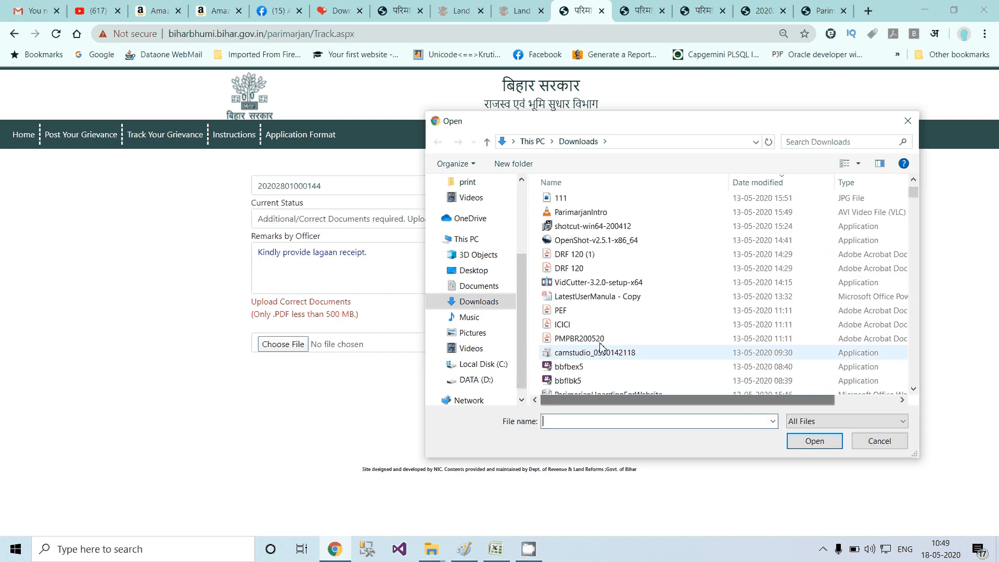
double_click(588, 315)
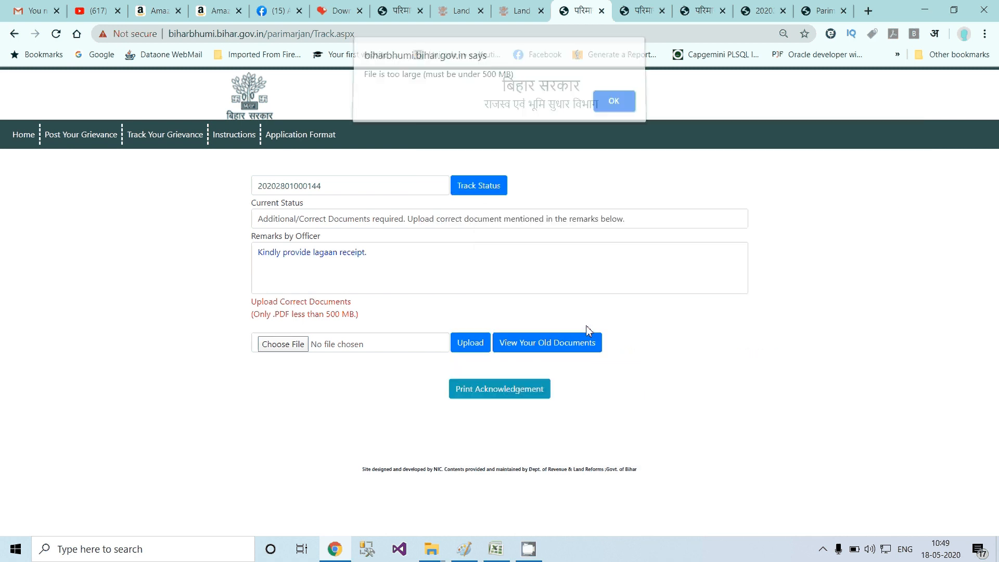
click(614, 108)
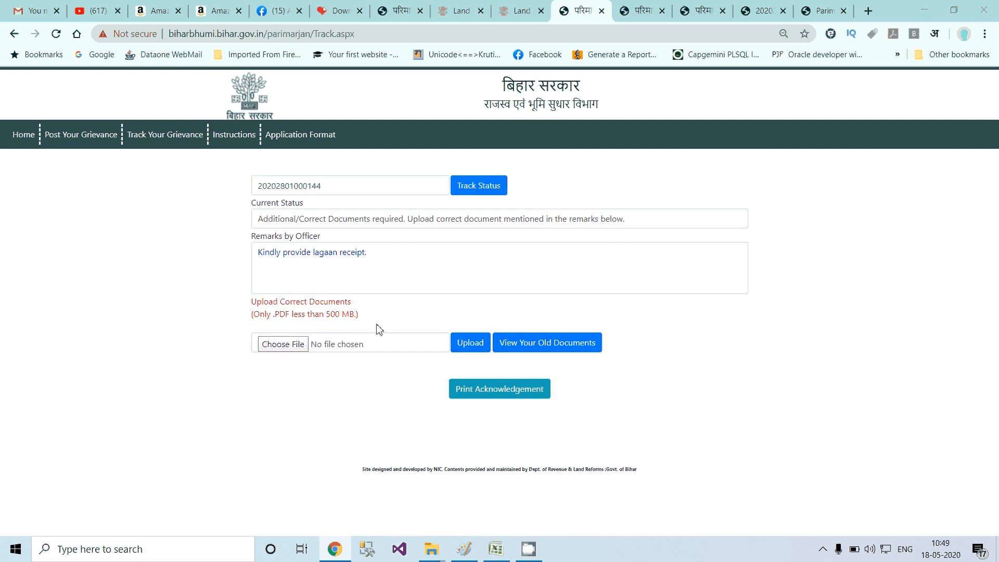
Step: Upload ParimarjanPoster.pdf as the corrected document and acknowledge the 'Uploaded successfully.' alert
click(364, 344)
scroll(691, 312, down, 3)
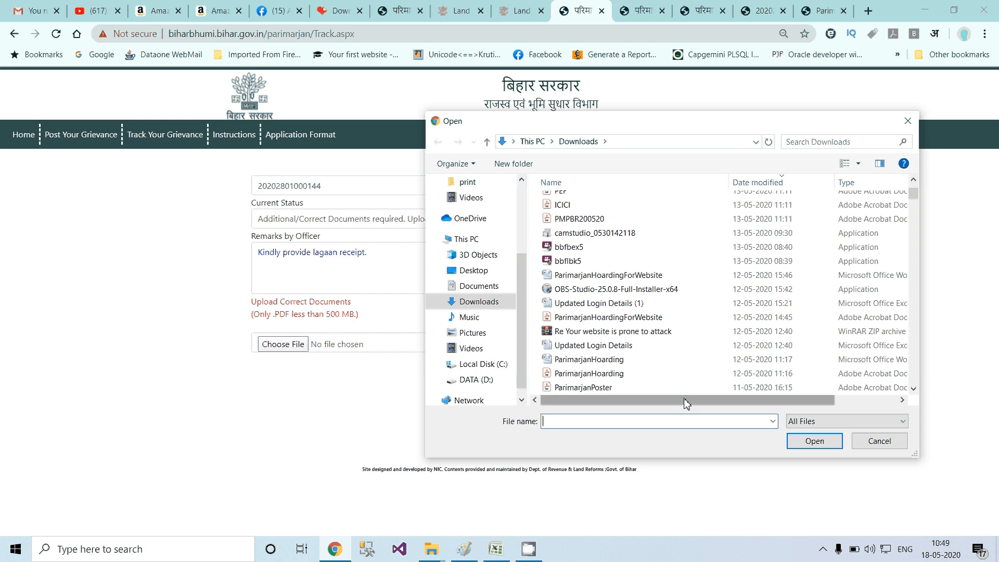
mouse_move(686, 404)
mouse_down()
mouse_move(749, 404)
mouse_move(677, 404)
mouse_up()
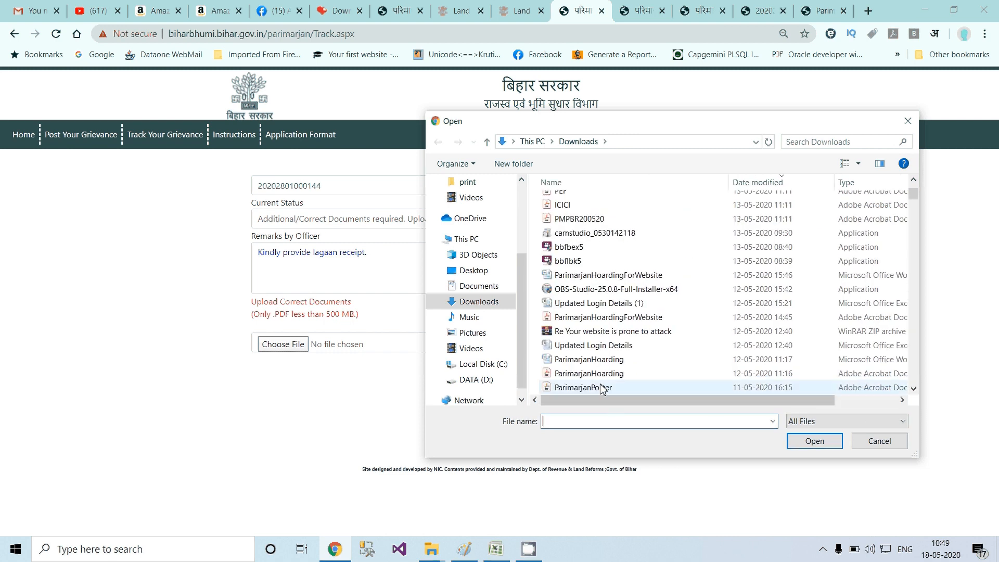
double_click(583, 388)
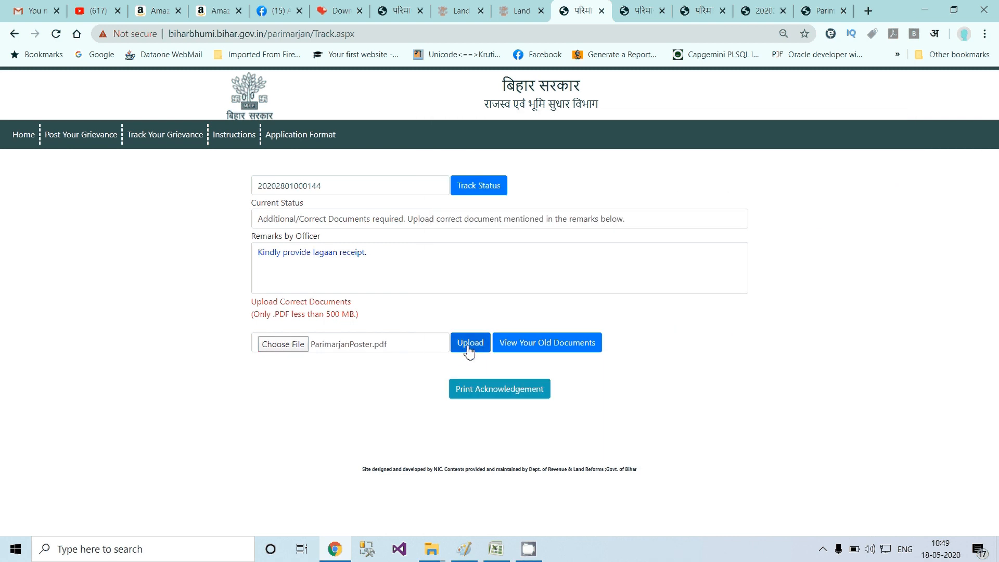
click(470, 348)
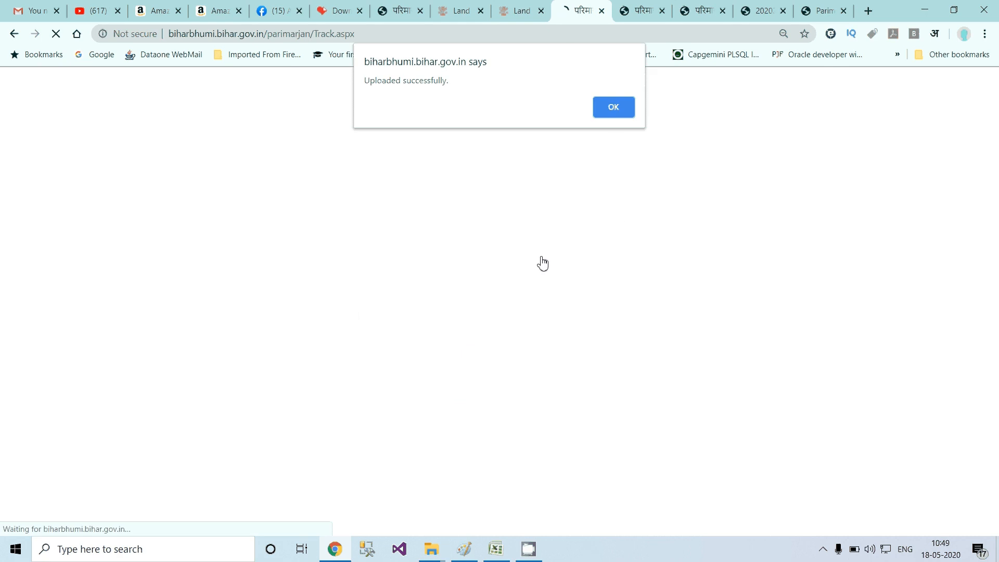
click(614, 108)
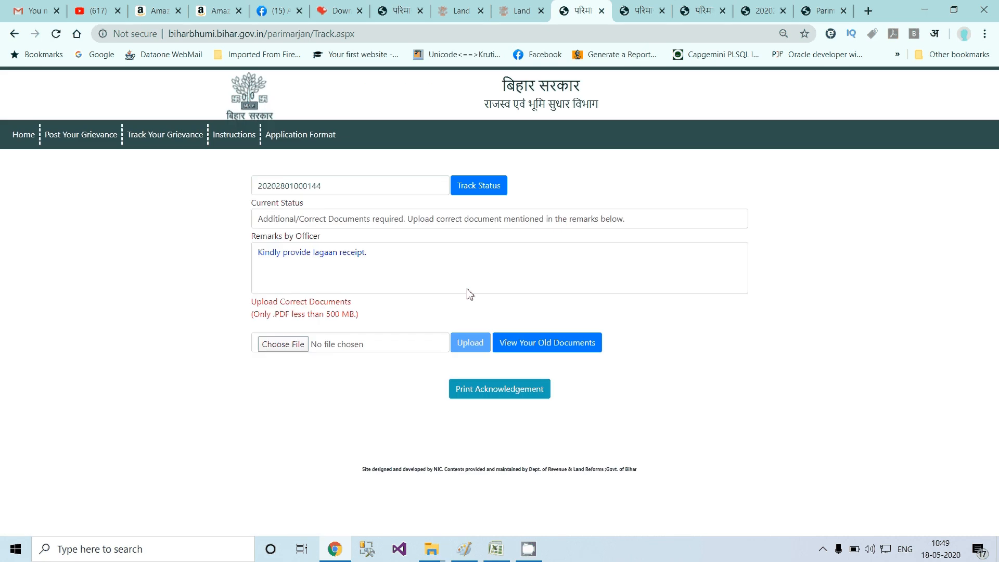
Step: Return to the officer's admin dashboard tab and reload it
click(824, 6)
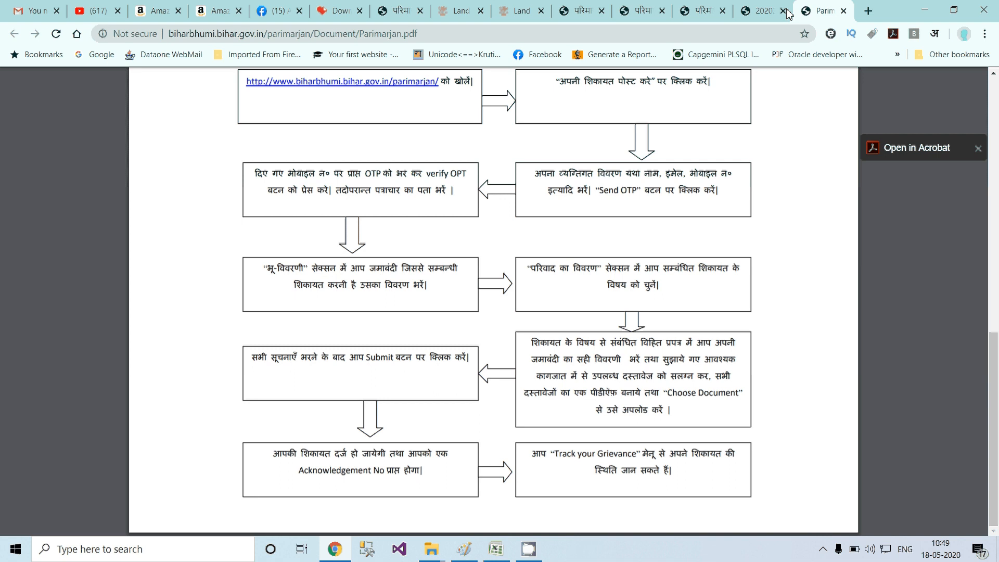
click(761, 10)
click(703, 11)
click(641, 11)
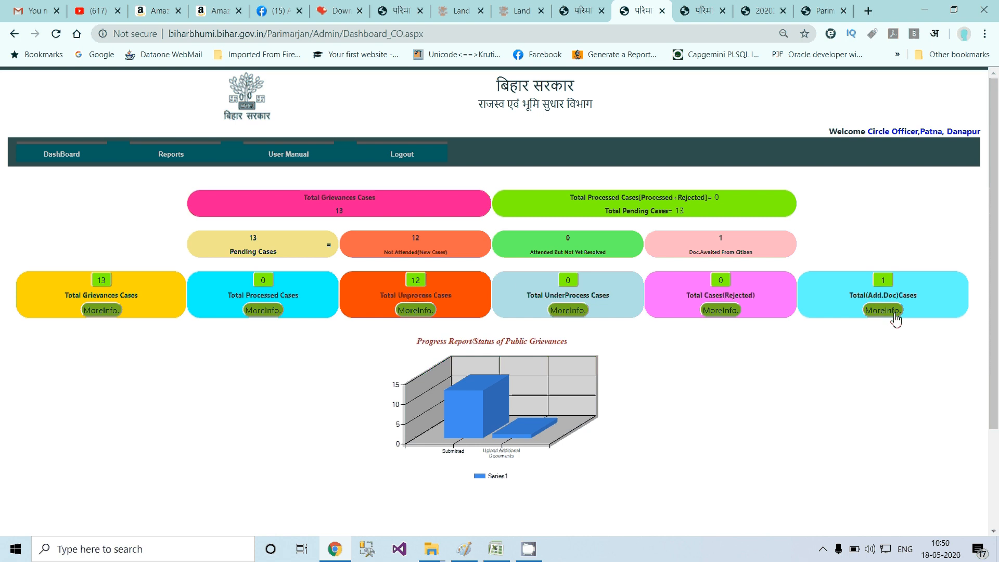
click(80, 163)
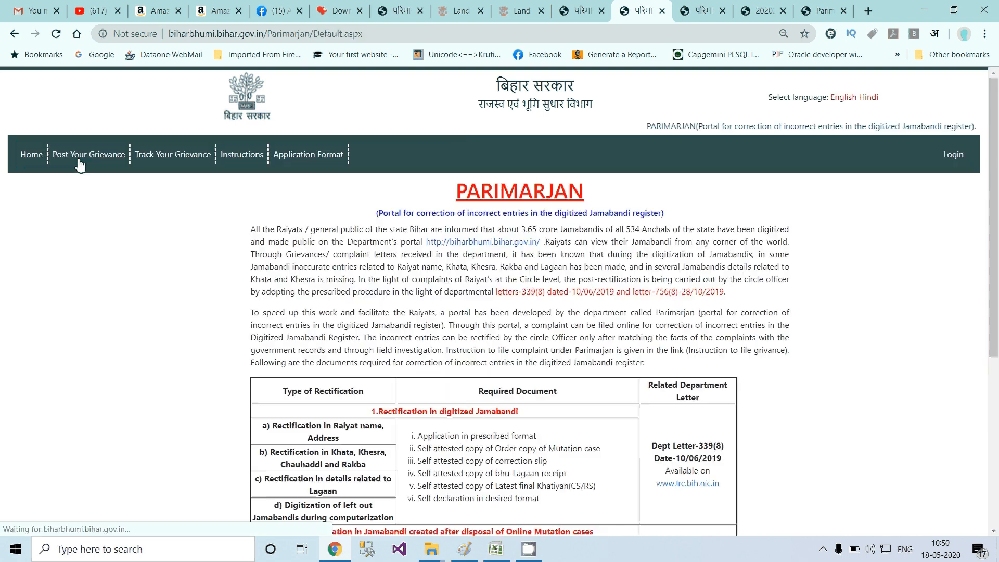
Step: Log in as the Circle Officer with the officer's user name and password
click(954, 155)
click(486, 289)
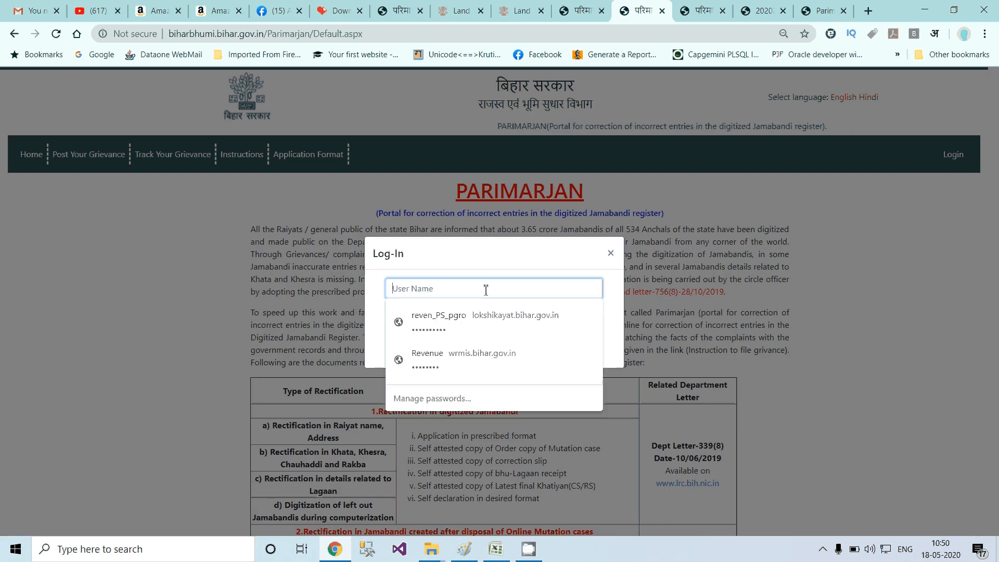
text(dan287)
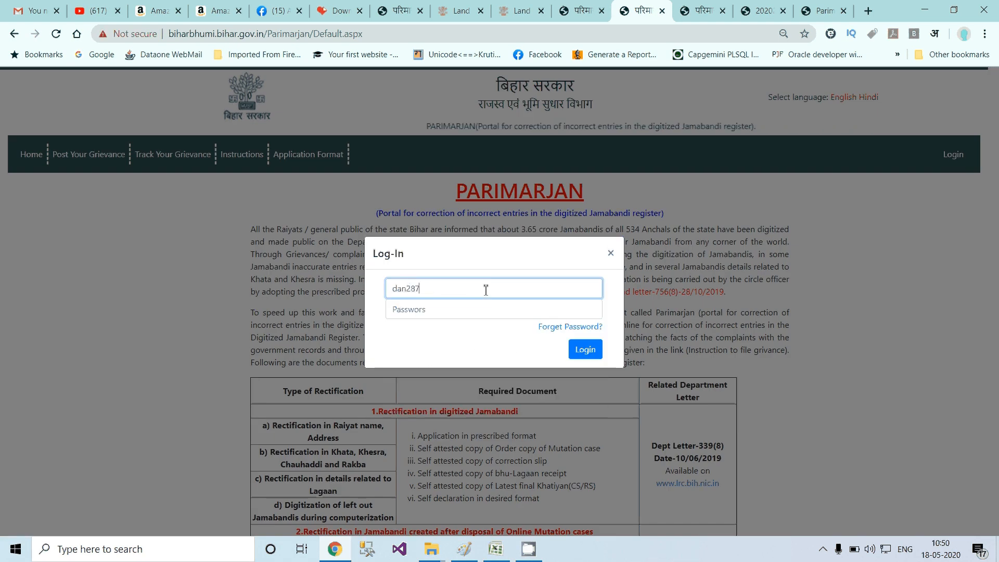
key(Tab)
text(•••••)
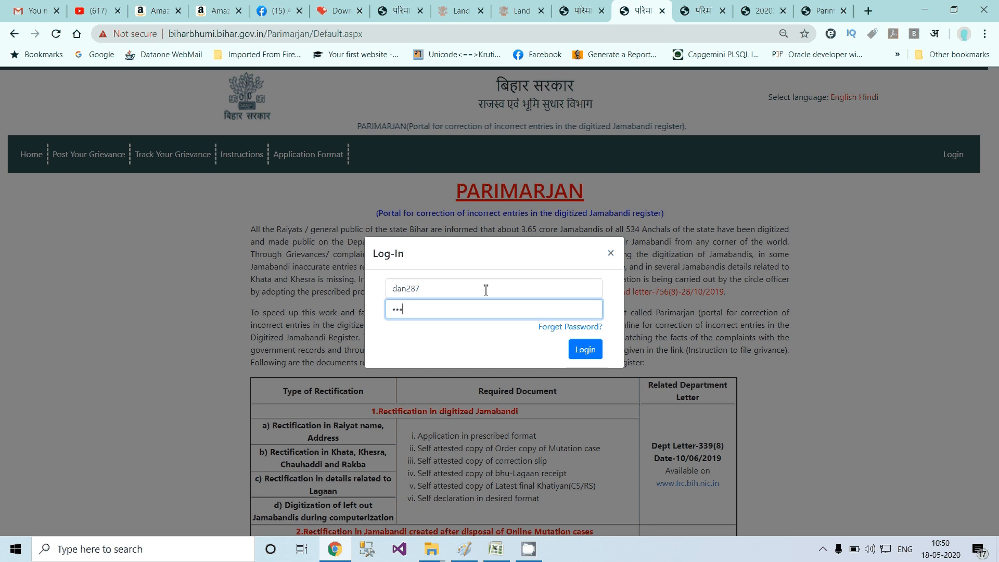
text(••)
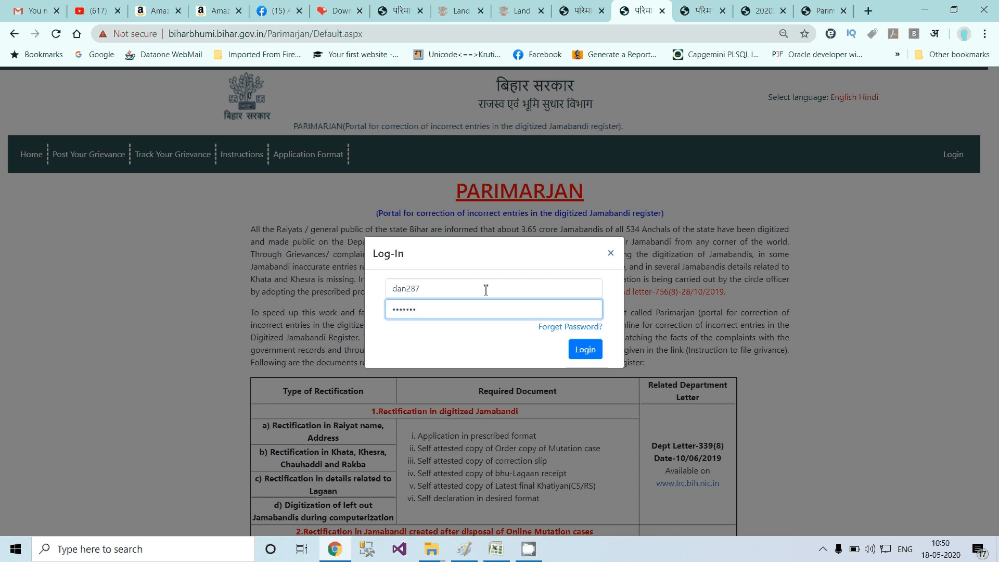
text(•••••)
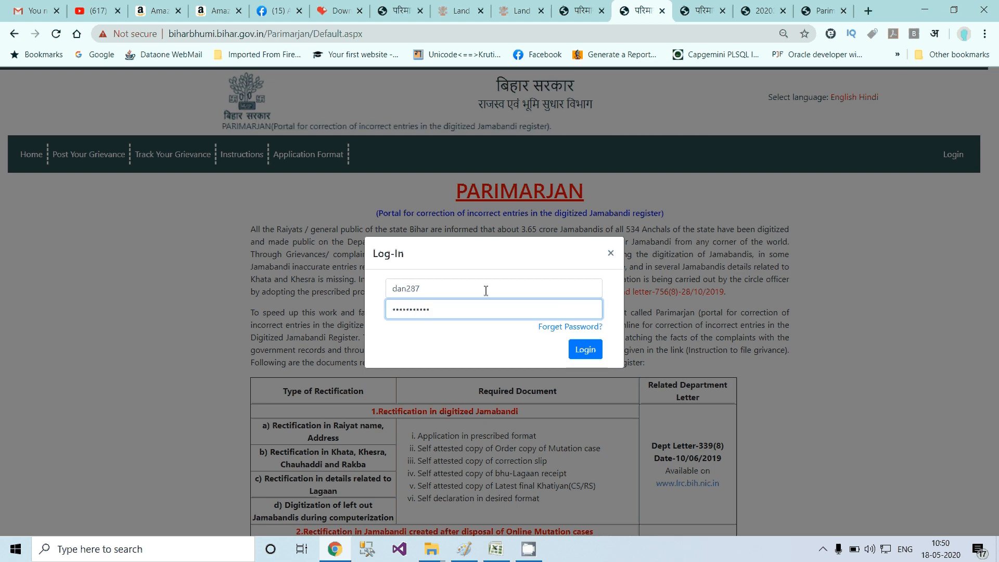
click(584, 349)
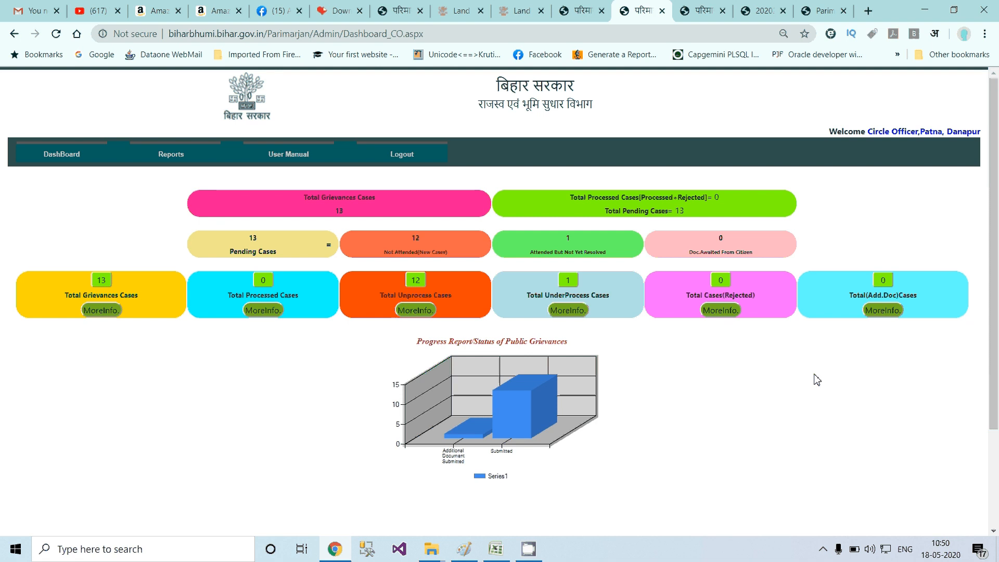
Step: Open the Under Process grievance's scrutiny form and close the extra PDF tabs
click(572, 312)
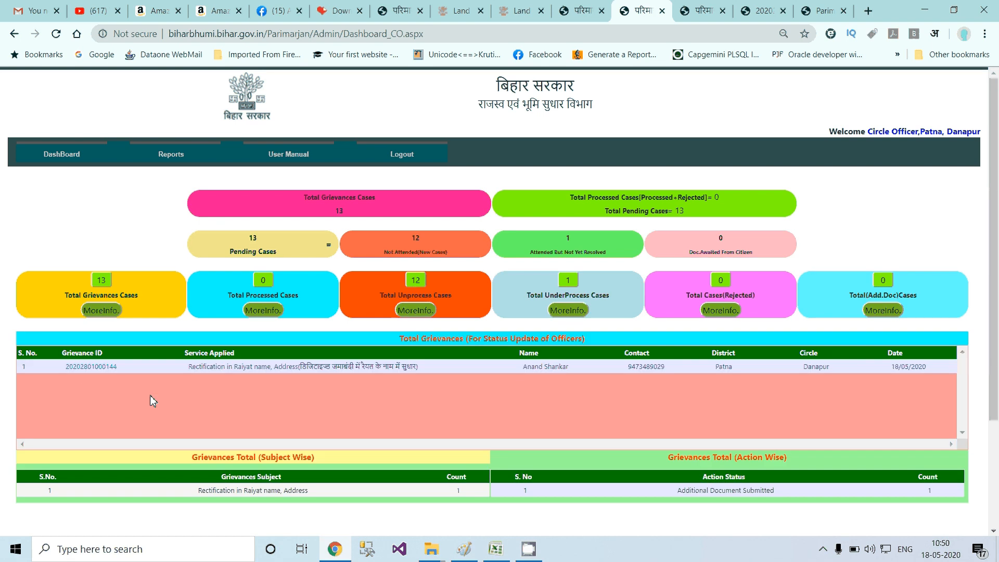
click(79, 368)
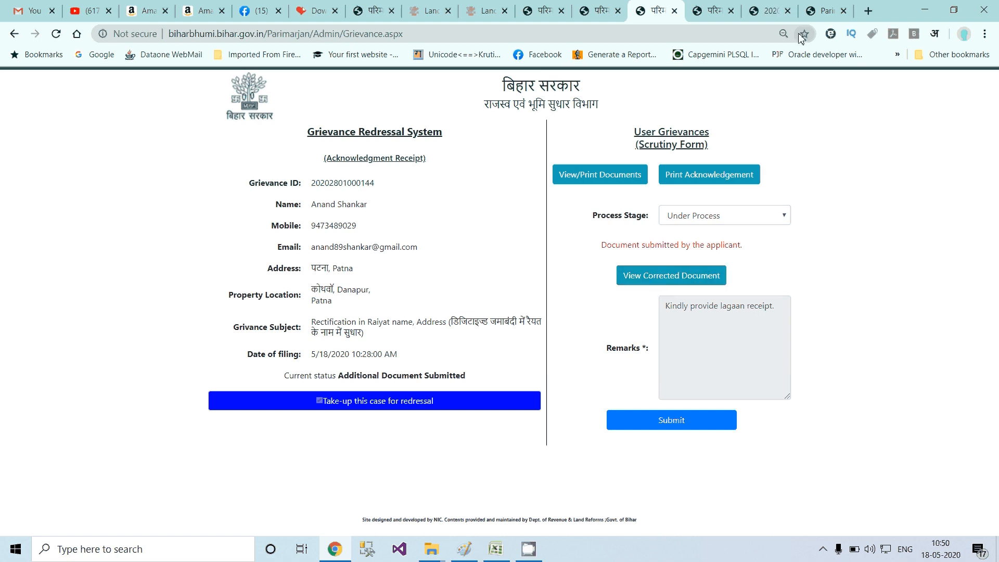
click(768, 10)
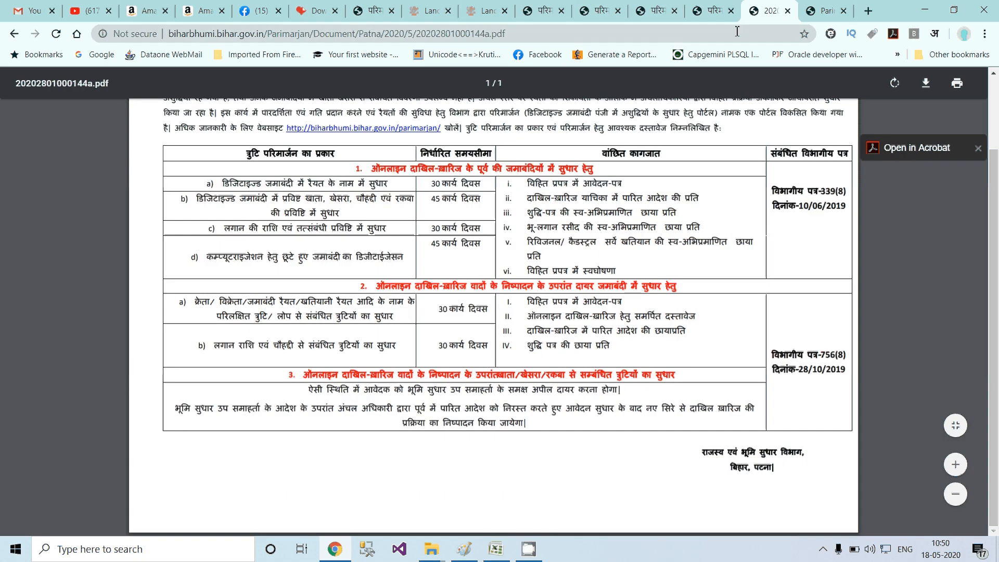
scroll(722, 223, up, 2)
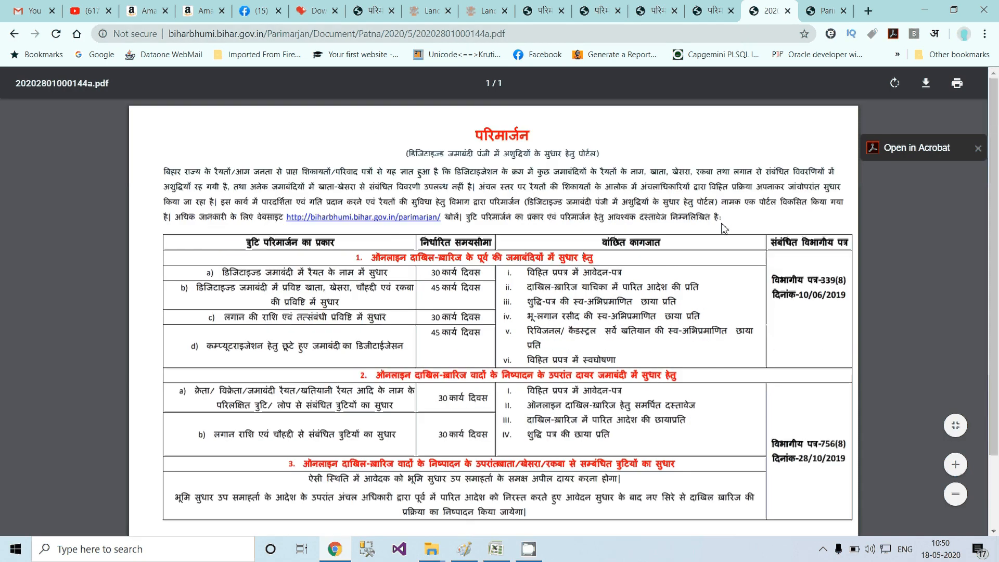
click(788, 10)
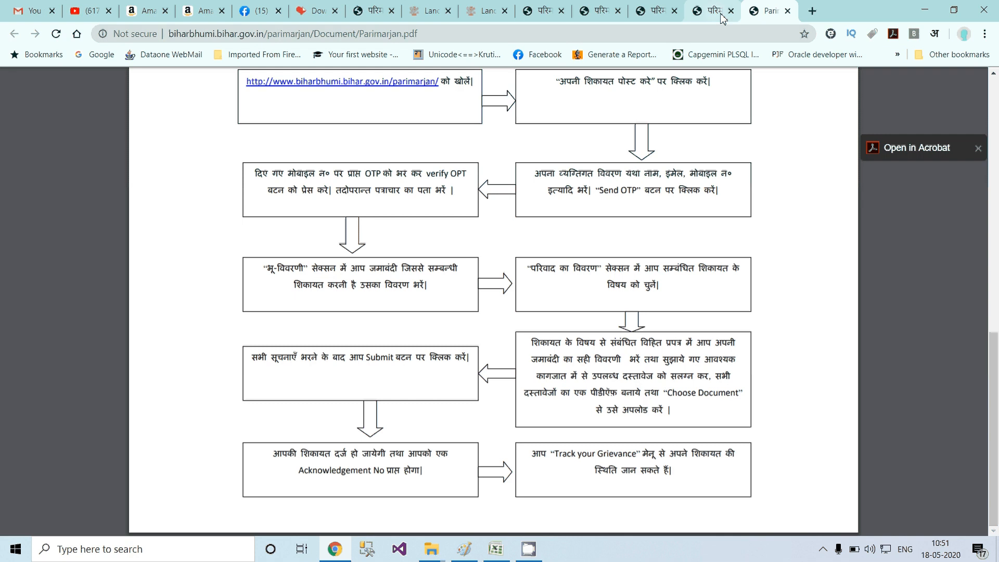
click(731, 10)
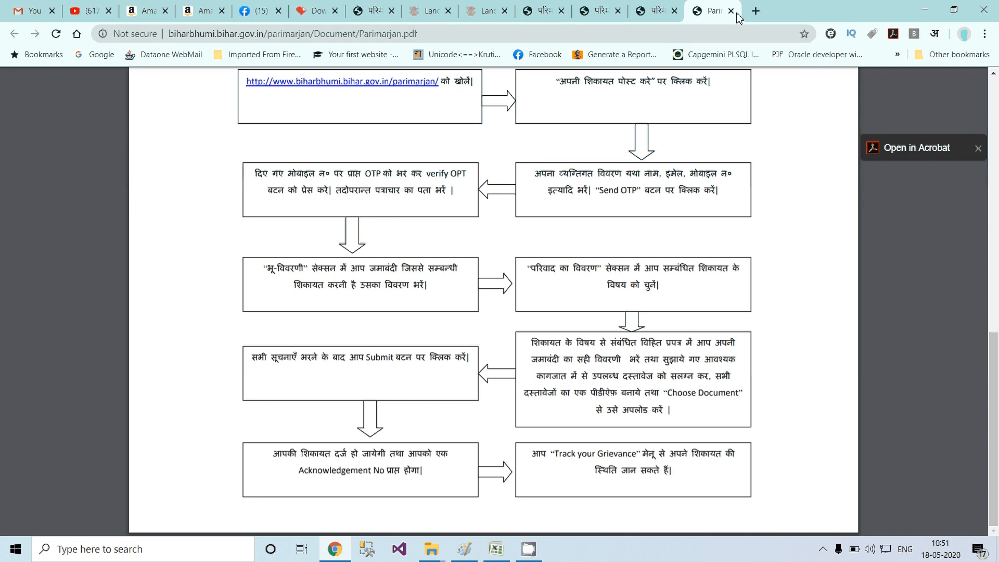
click(731, 11)
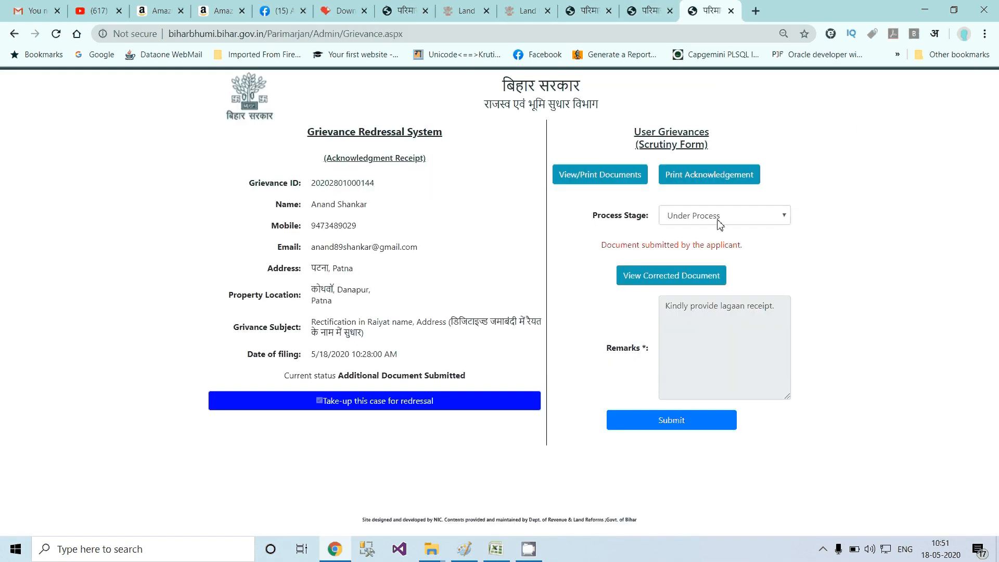
Step: Review the citizen's corrected document, then expand the form's Process Stage list
click(698, 275)
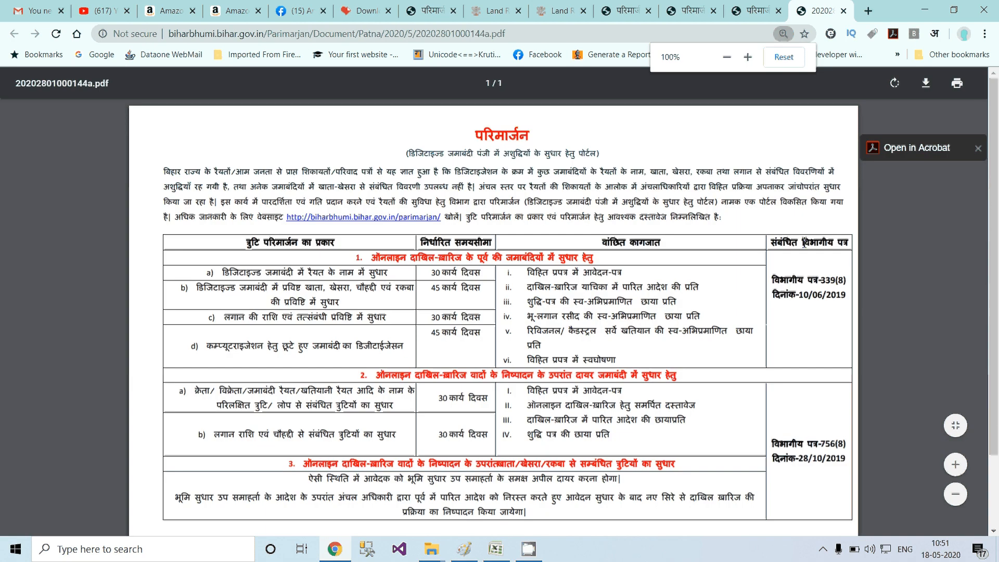
scroll(804, 243, down, 2)
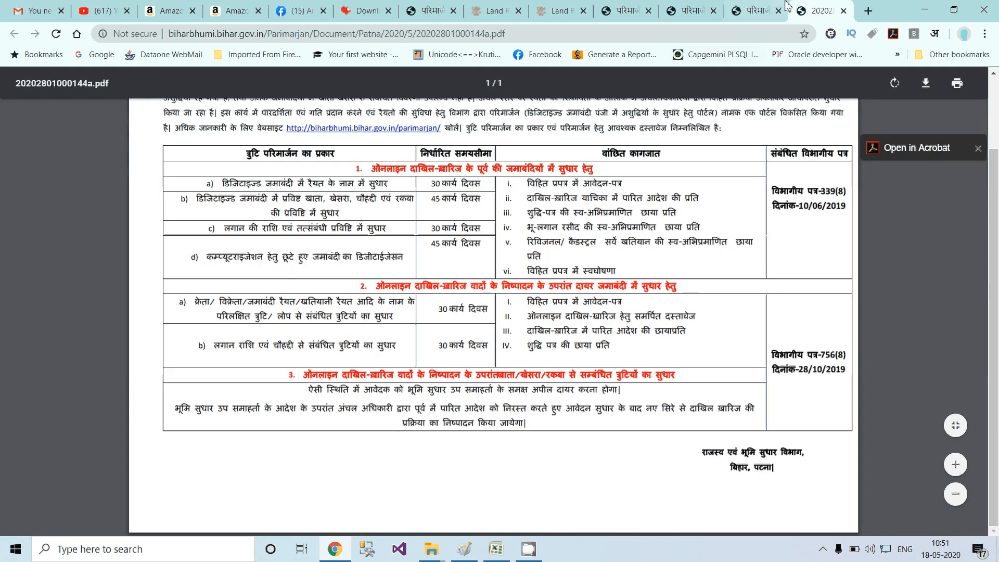
click(787, 7)
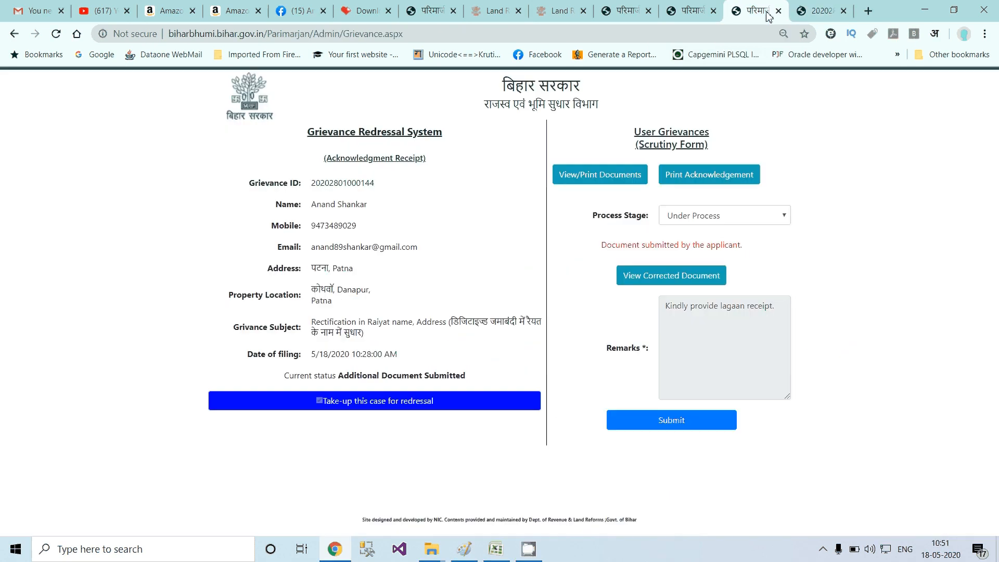
click(773, 215)
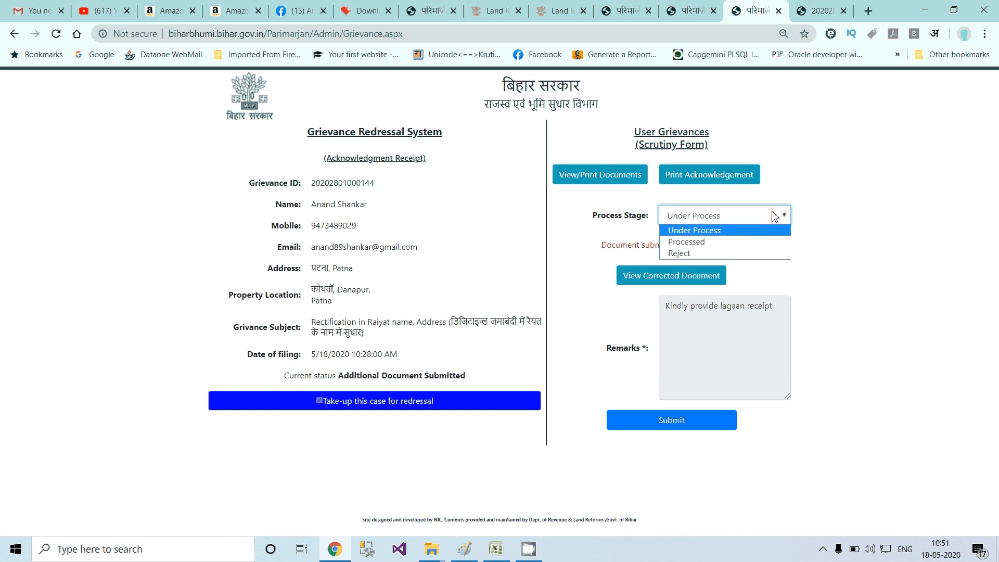
Step: Set the stage to Processed and enter remark 'THe correction has been made in jamabandi panji as per the documet uploaded.'
click(700, 247)
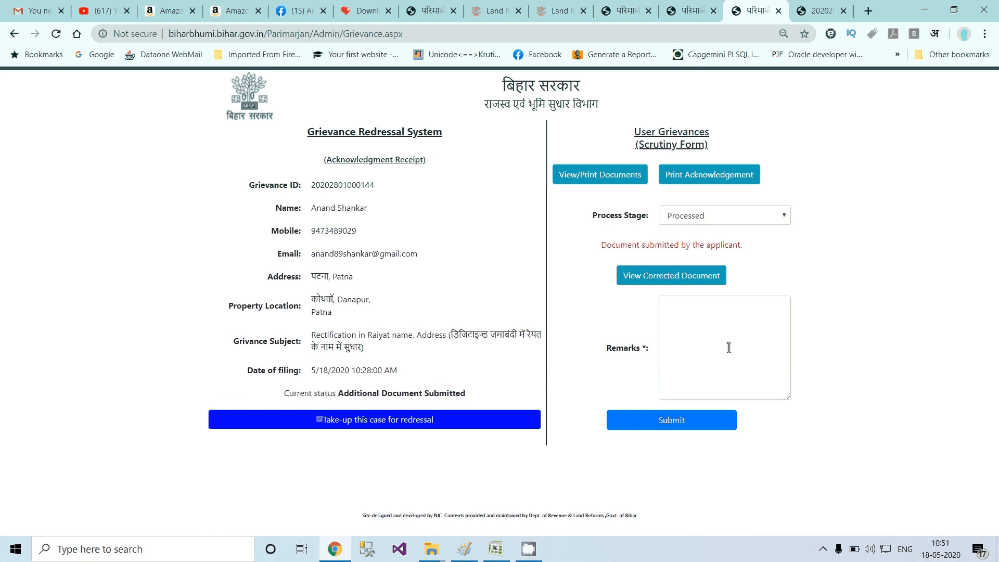
click(713, 327)
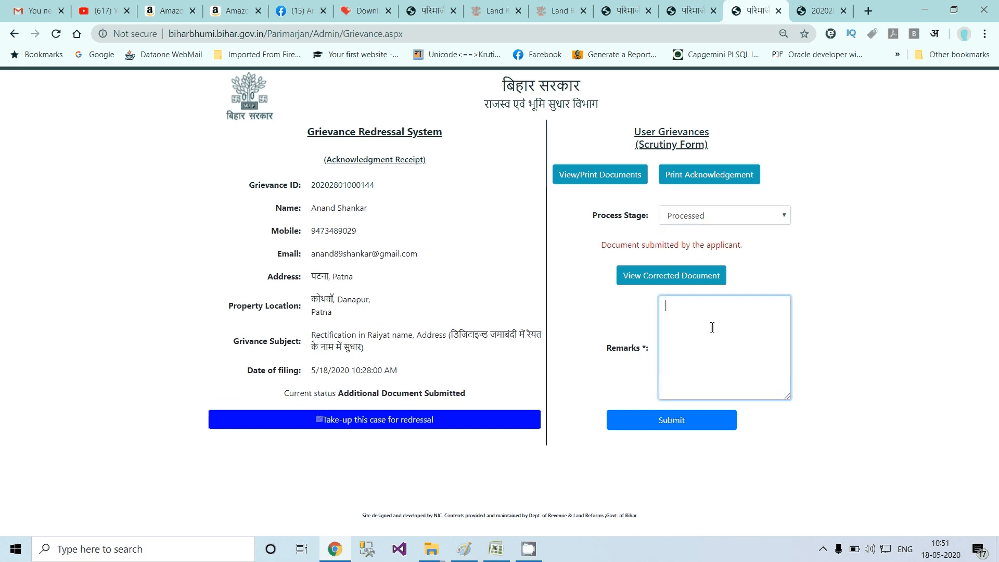
text(THe correction has been made in j)
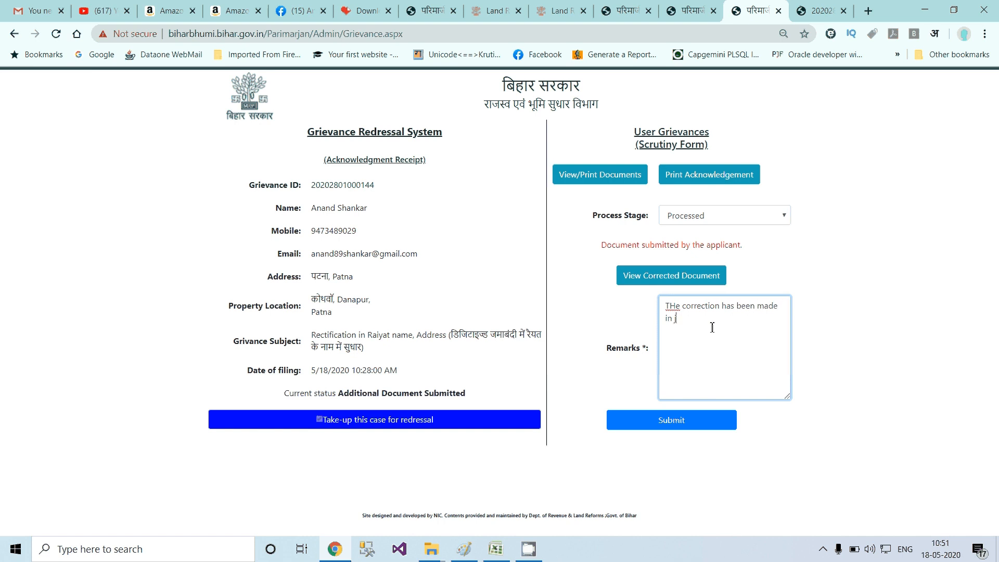
text(amabandi panji as per the documet upload)
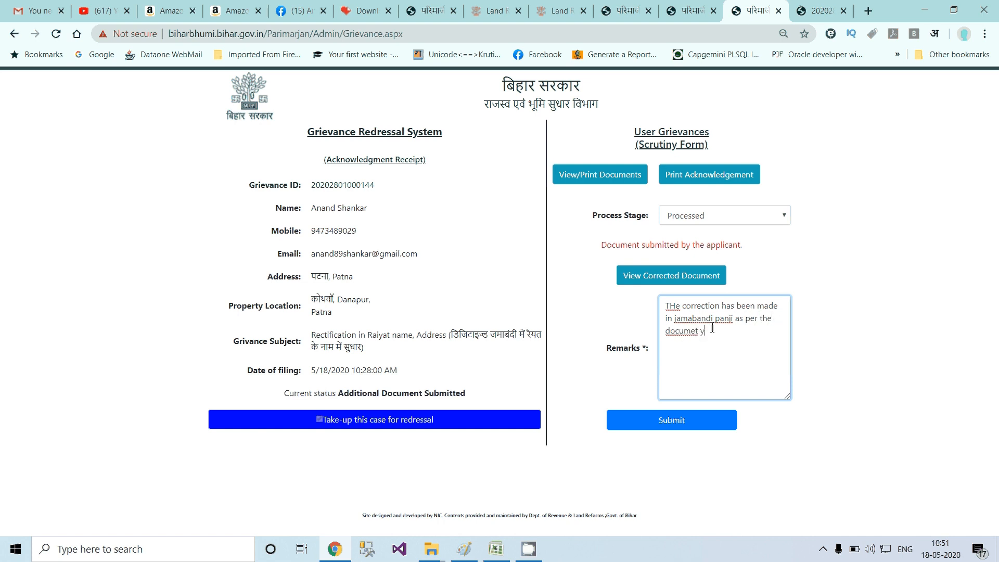
text(ed.)
Step: Change the process stage to Reject, leaving the Remarks box empty
drag(738, 332, 667, 303)
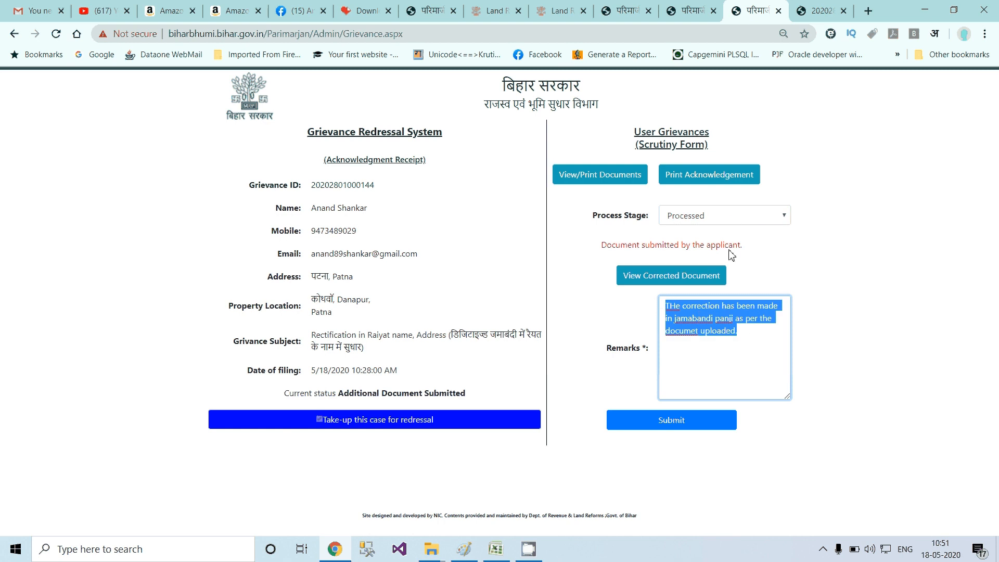
click(733, 219)
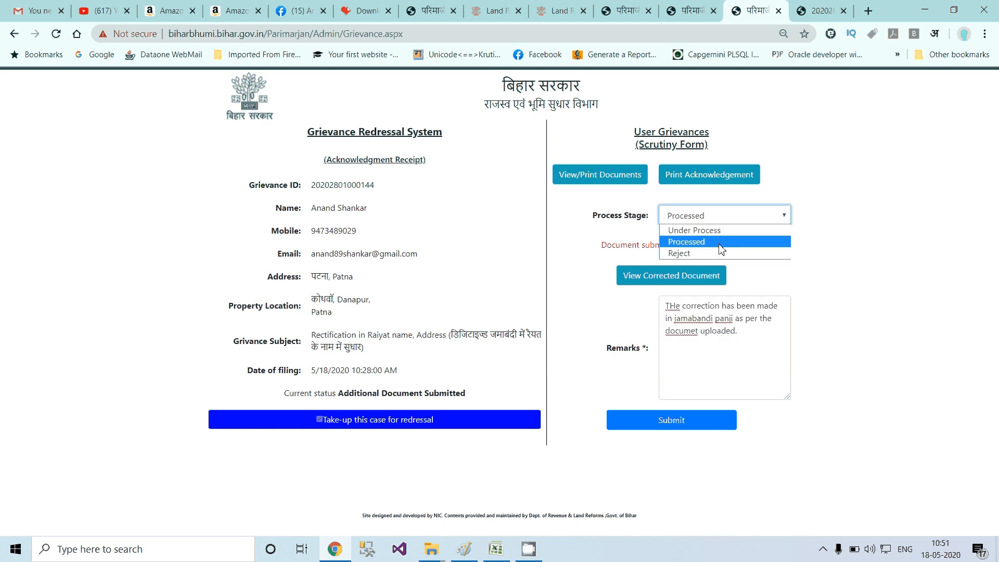
click(799, 255)
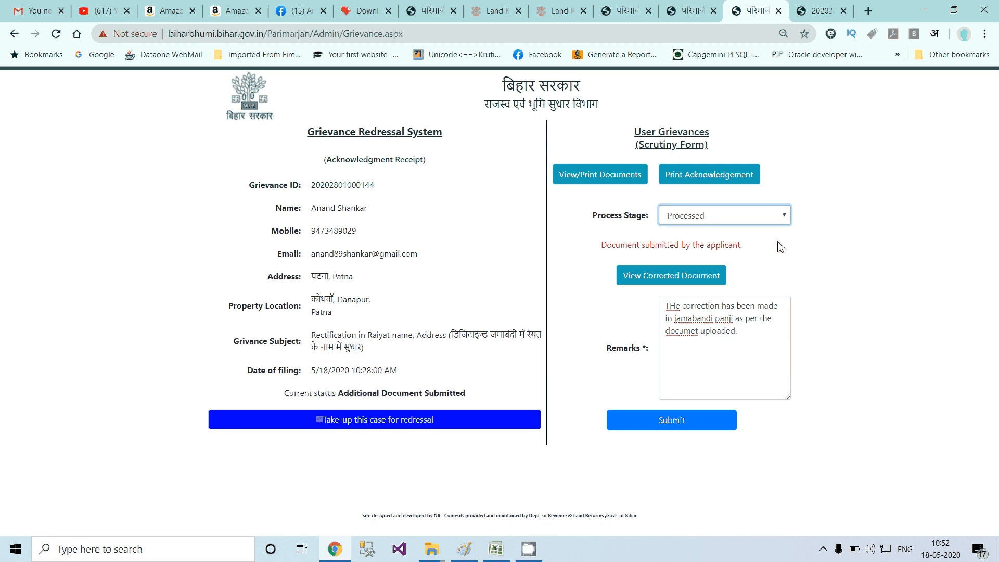
click(771, 219)
click(770, 258)
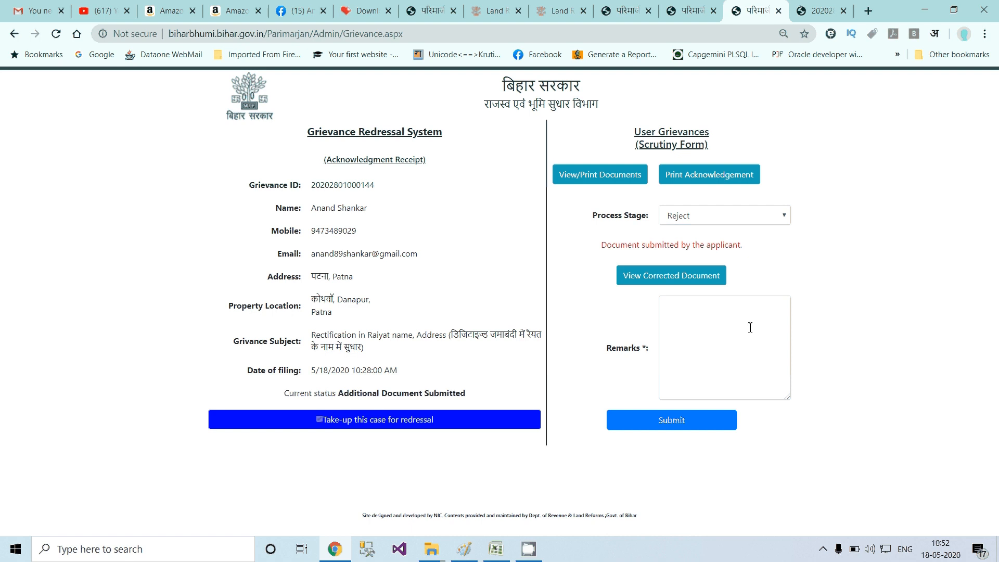
click(730, 323)
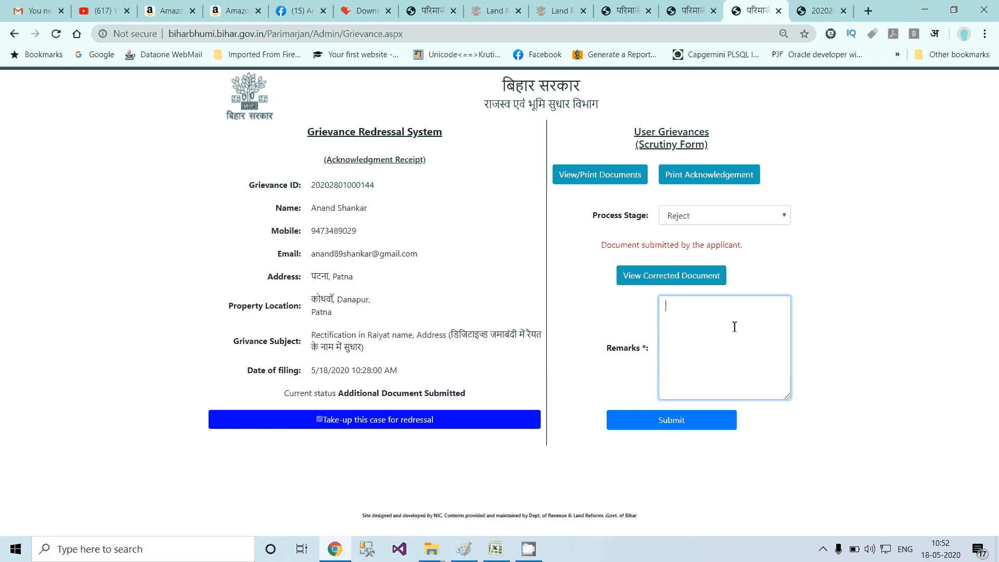
Step: Submit stage Processed with remark 'THe correction in jamabandi has been done as per the document uploaded.'
click(754, 217)
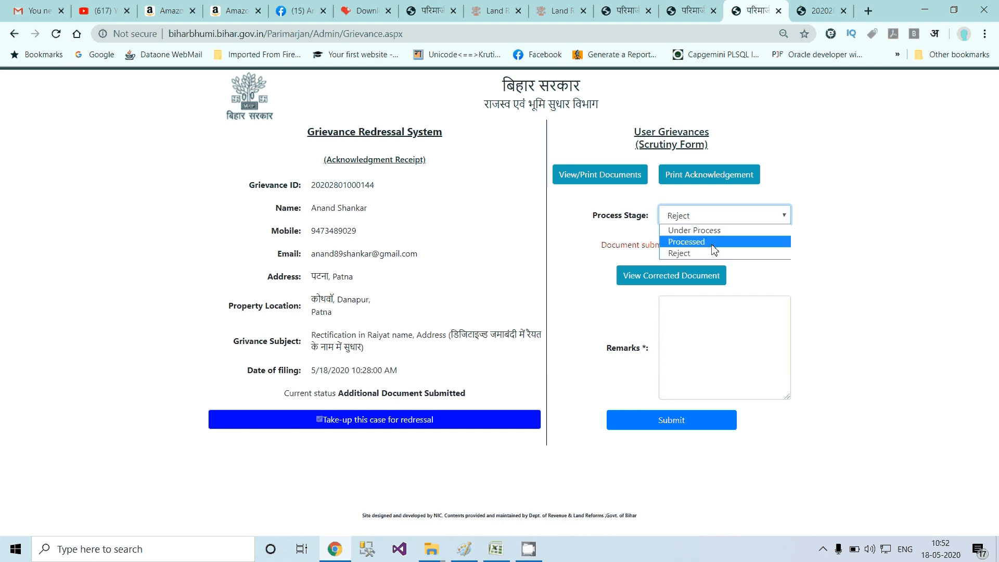
click(714, 242)
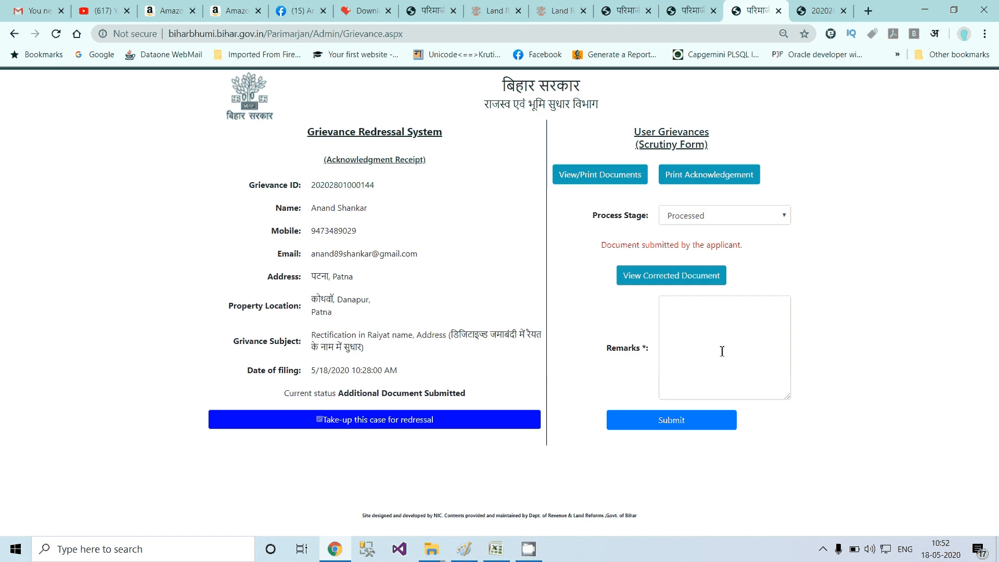
click(706, 354)
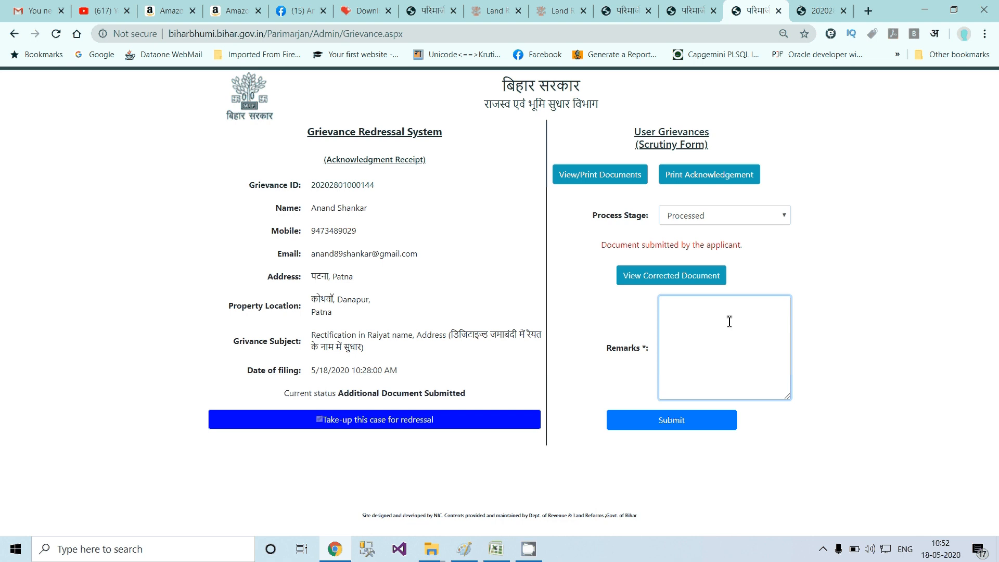
text(THe coorection)
right_click(708, 311)
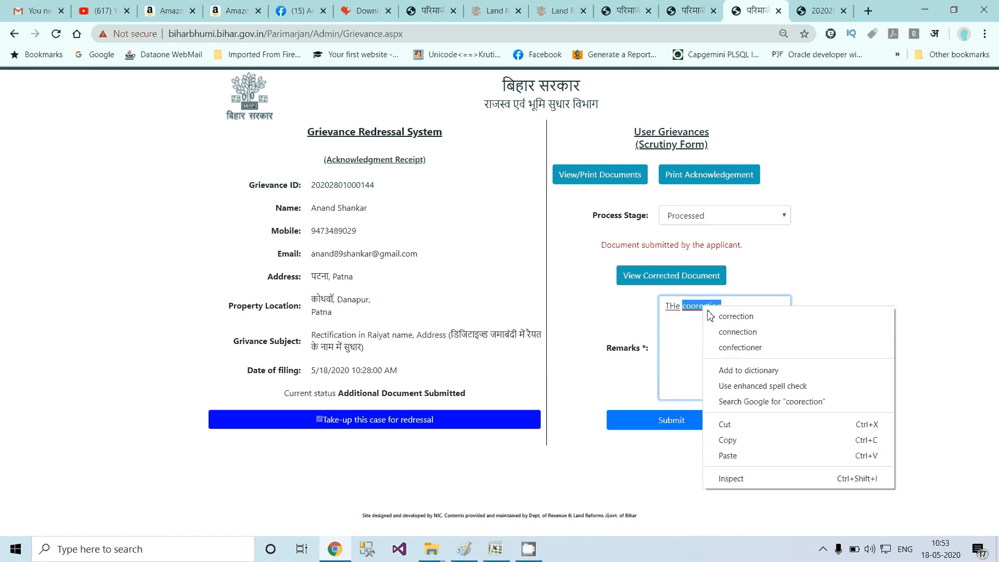
click(712, 316)
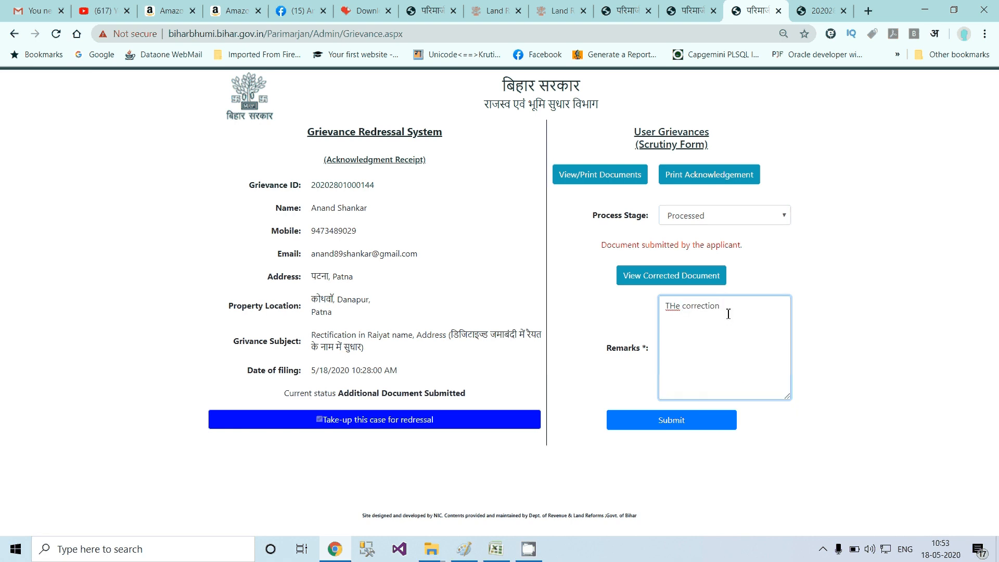
text(in jamabandi has been done as per the document)
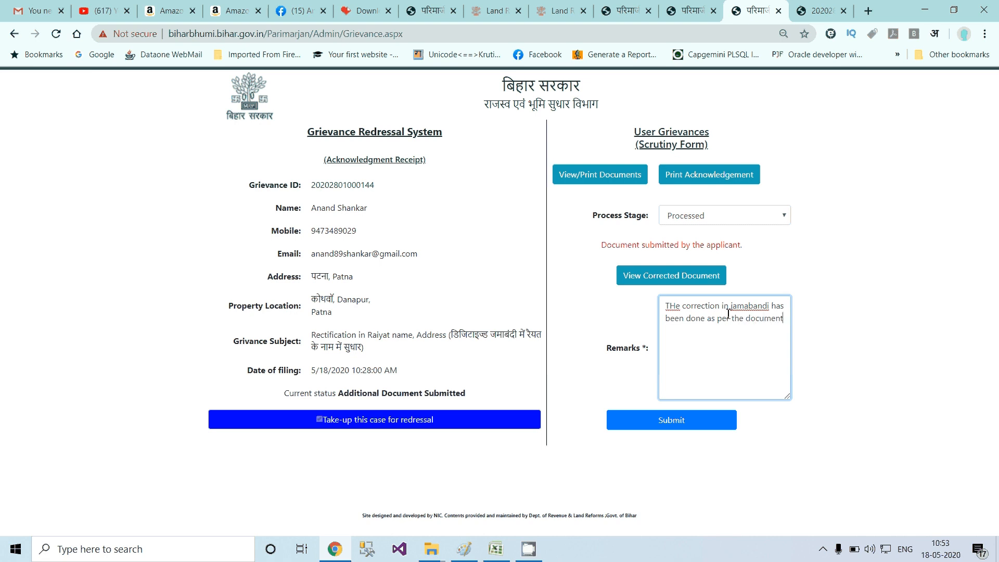
text( uploaded.)
click(692, 422)
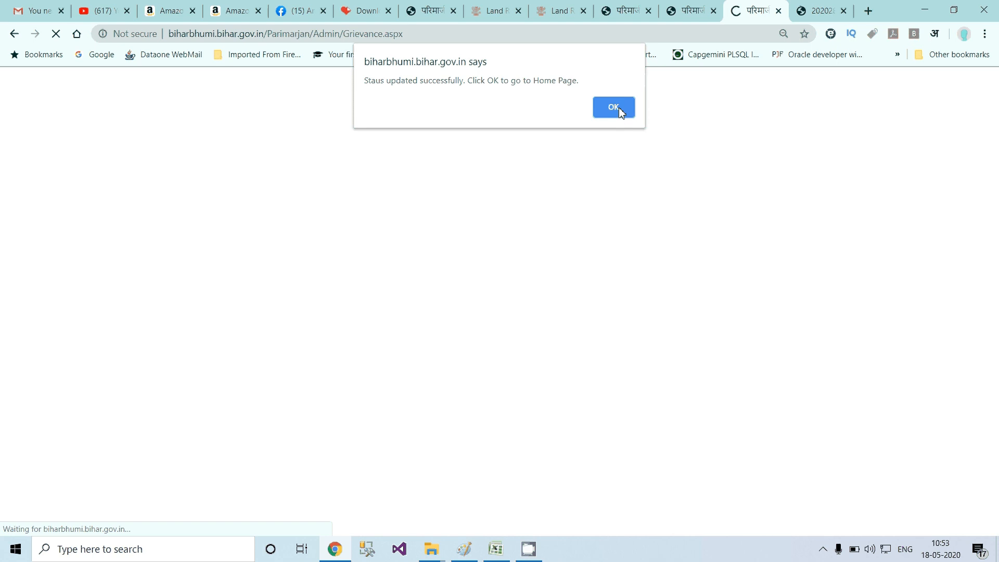
Step: Dismiss the success alert and reload the officer dashboard to show 1 processed case
click(619, 108)
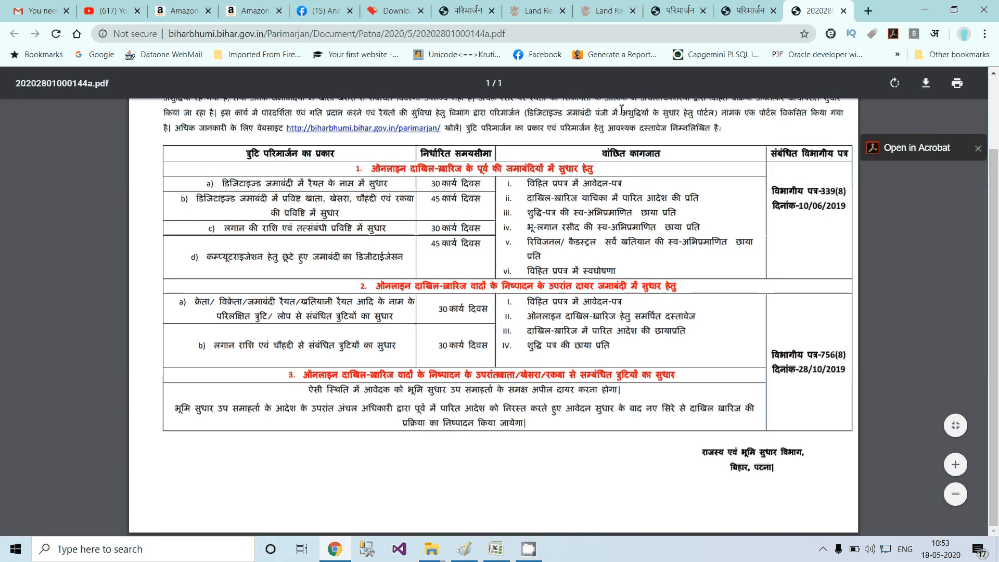
click(677, 15)
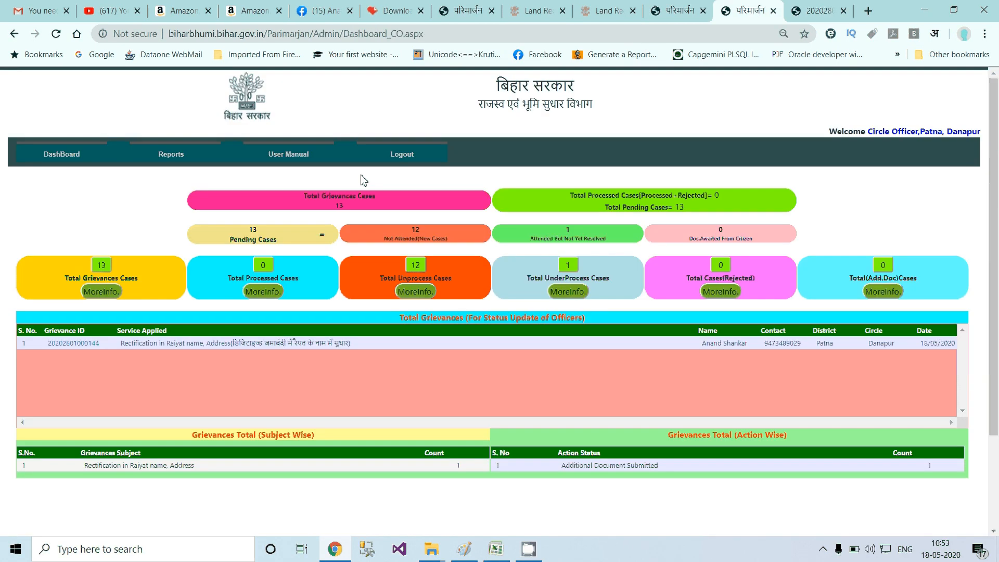
click(78, 156)
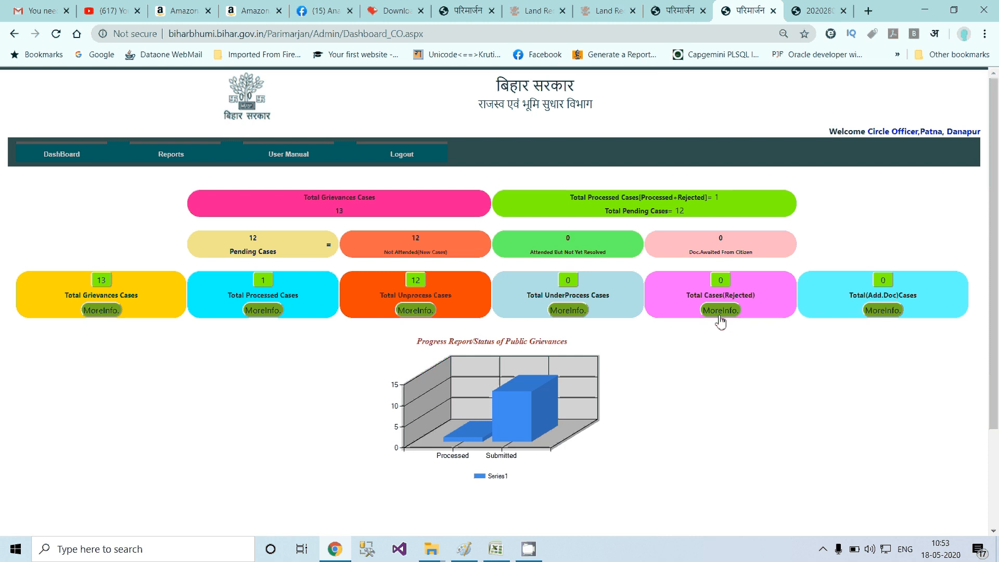
Step: Re-track the grievance ID on the citizen's Track page, confirming Current Status Processed
click(672, 12)
click(481, 187)
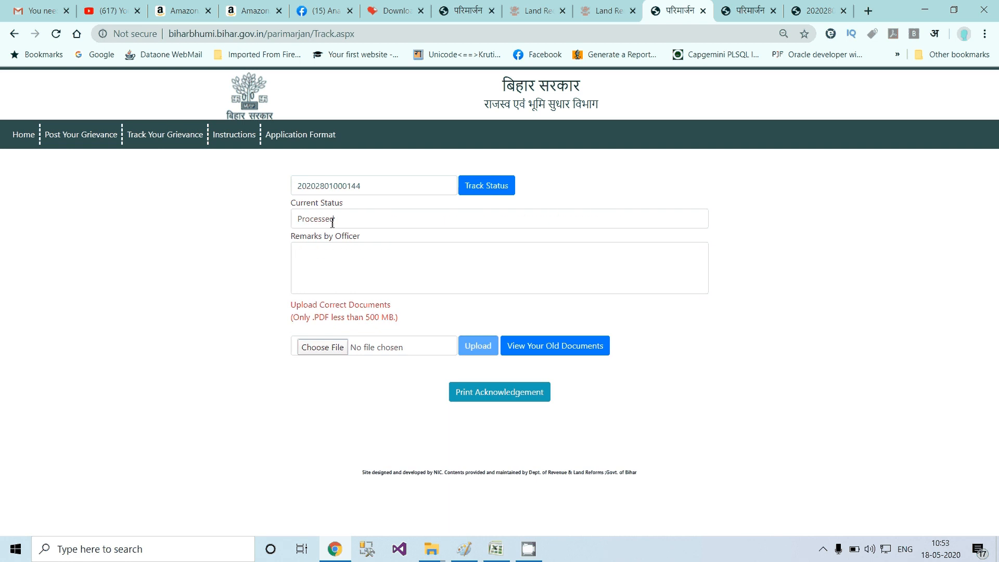
drag(334, 219, 297, 221)
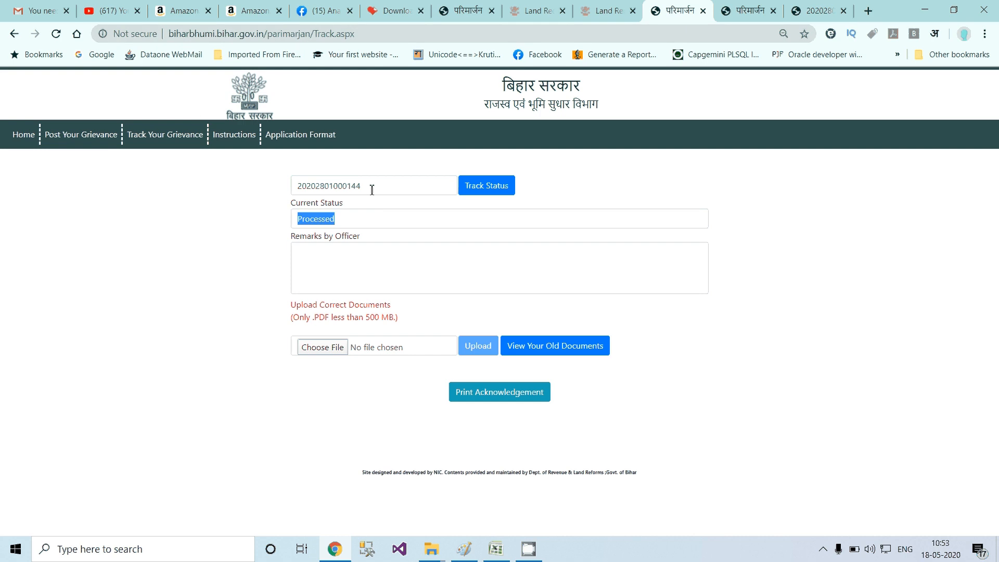
drag(372, 190, 192, 184)
key(ctrl+c)
click(171, 138)
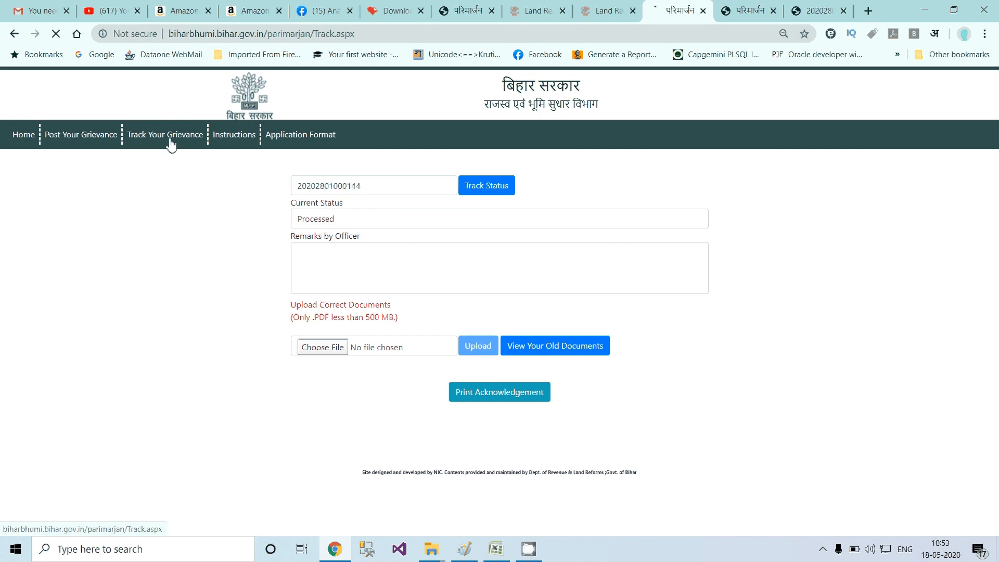
click(400, 182)
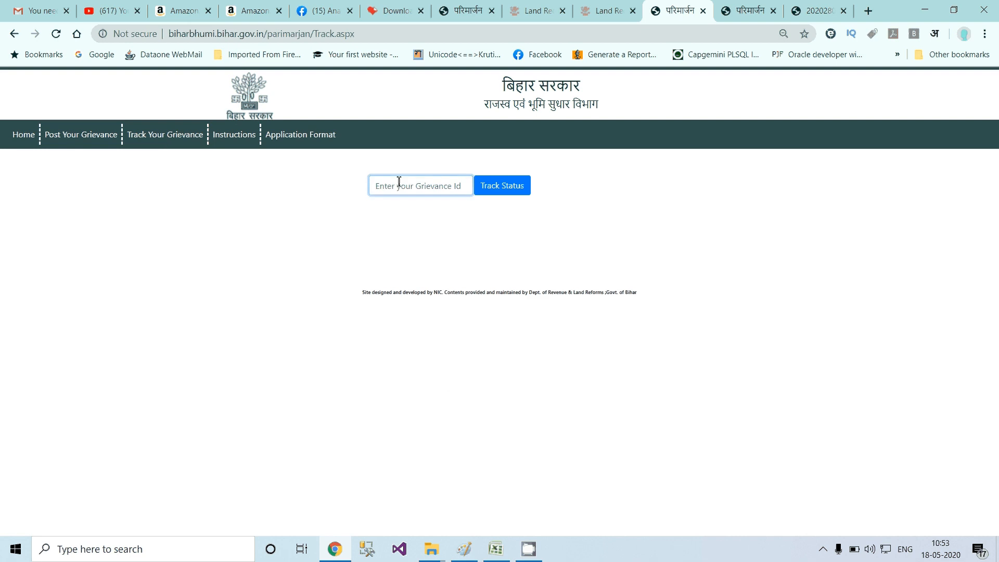
key(ctrl+v)
click(491, 188)
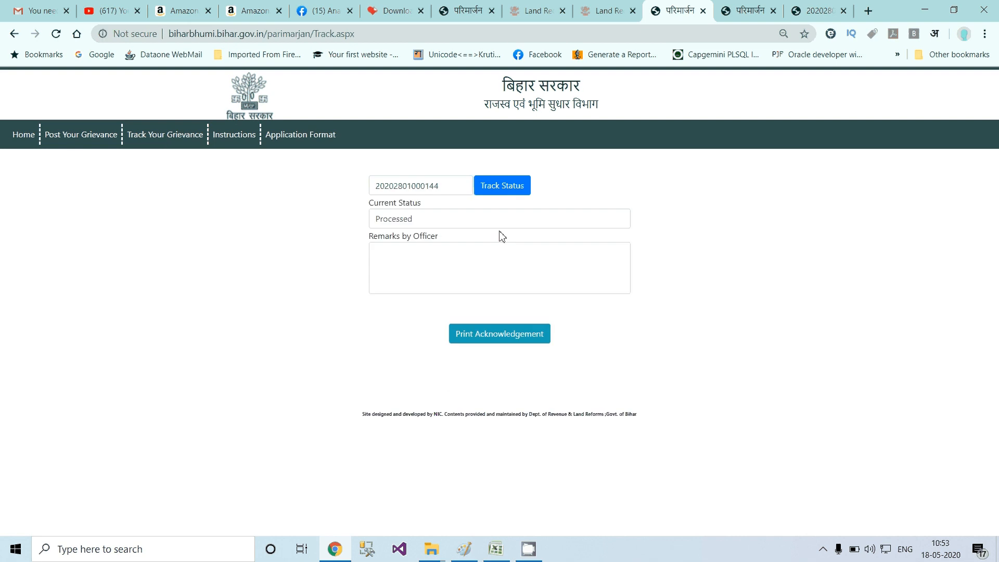
drag(413, 220, 357, 222)
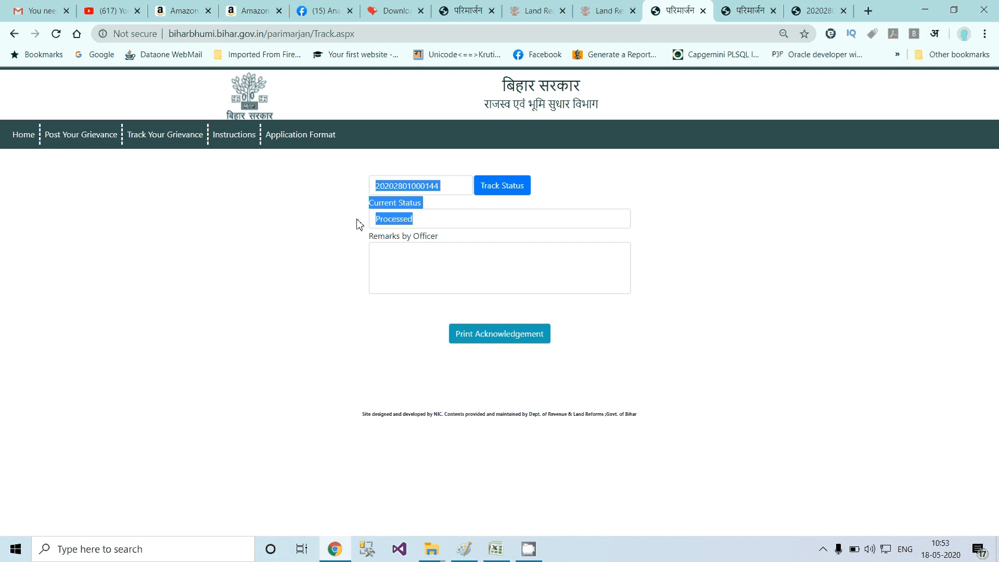
click(743, 9)
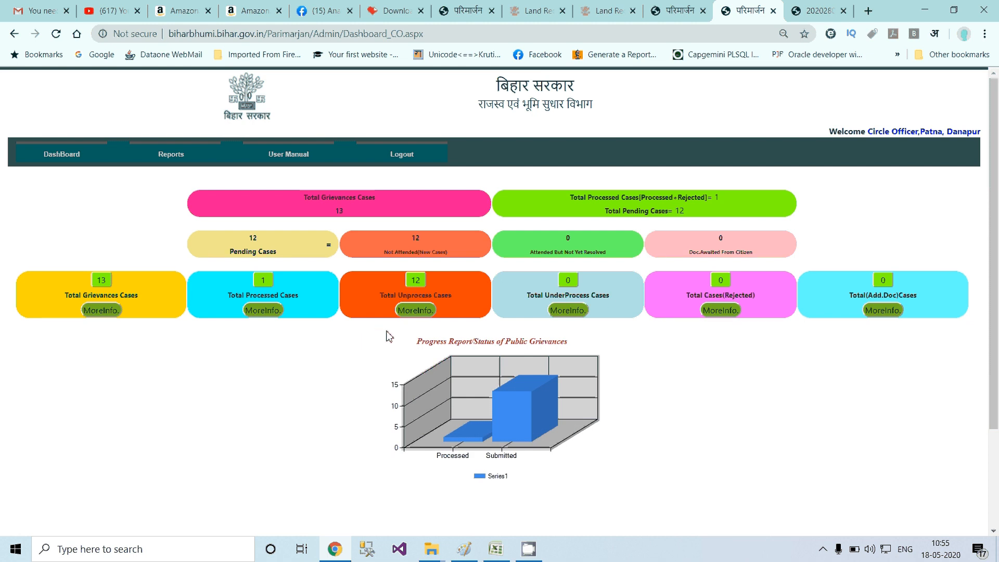
Step: Highlight the dashboard progress chart showing 1 processed and 12 pending of 13 grievances
drag(386, 331, 578, 413)
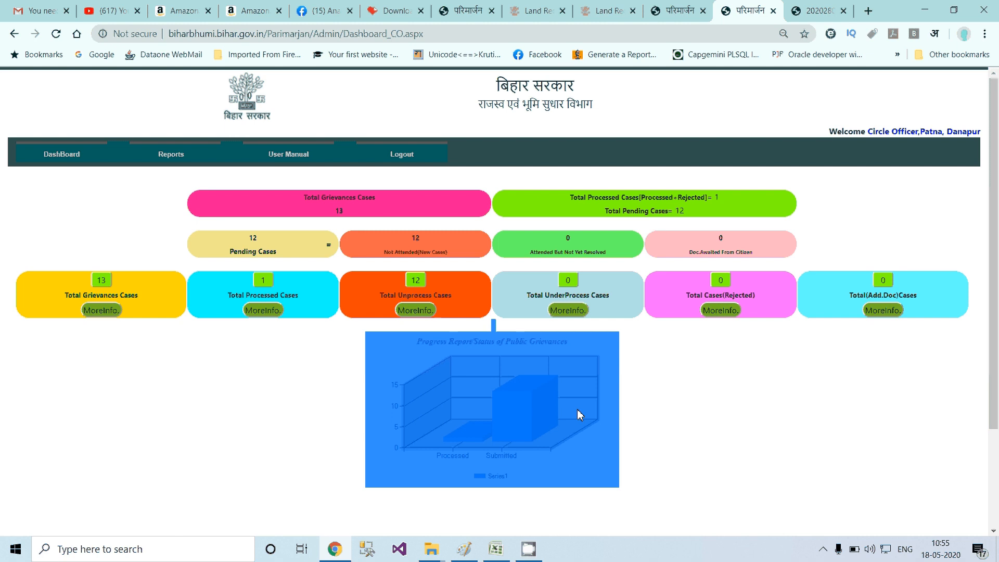
click(665, 414)
drag(567, 414, 660, 466)
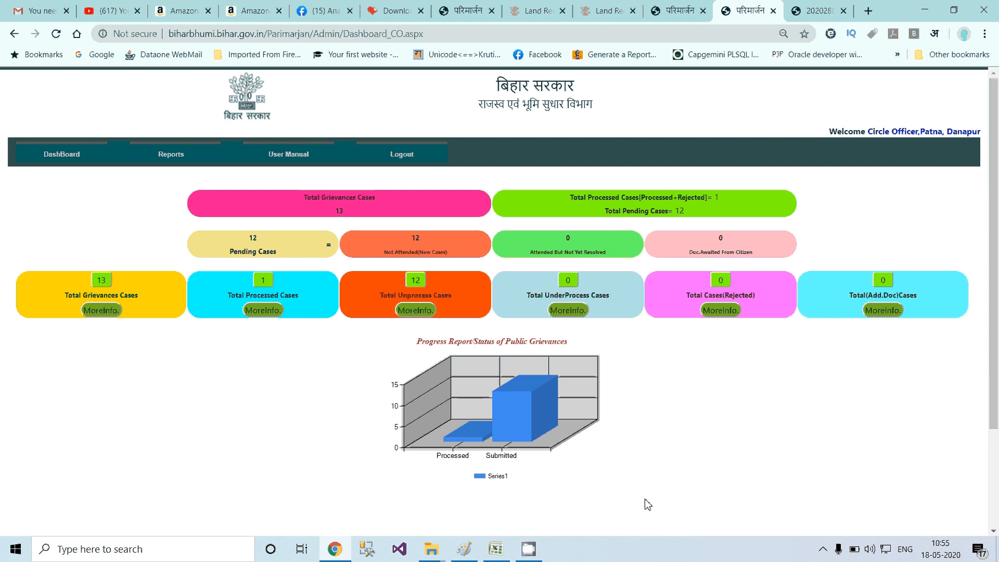
click(532, 551)
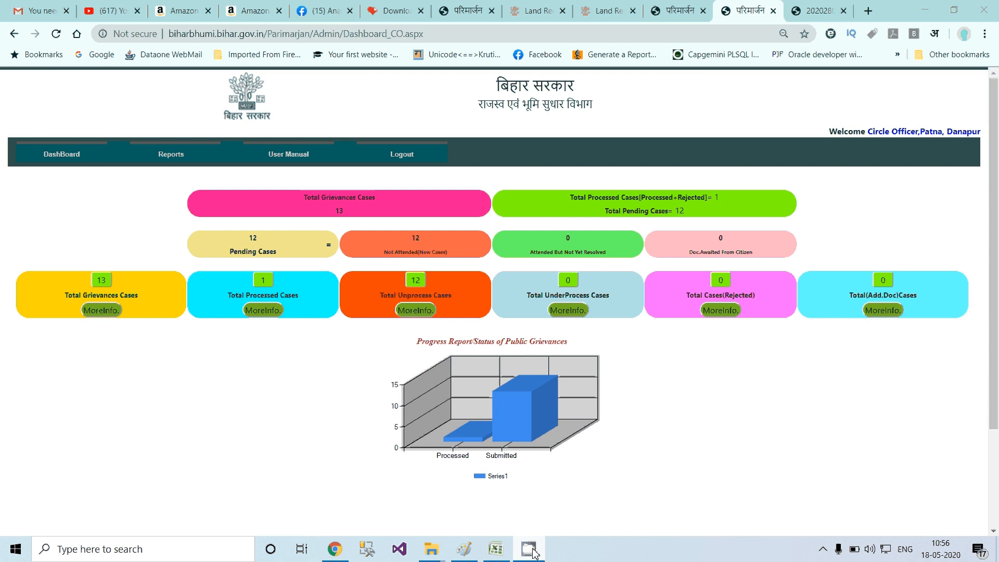
Step: Bring up the CamStudio recorder window from the hidden tray icons
click(823, 550)
click(823, 524)
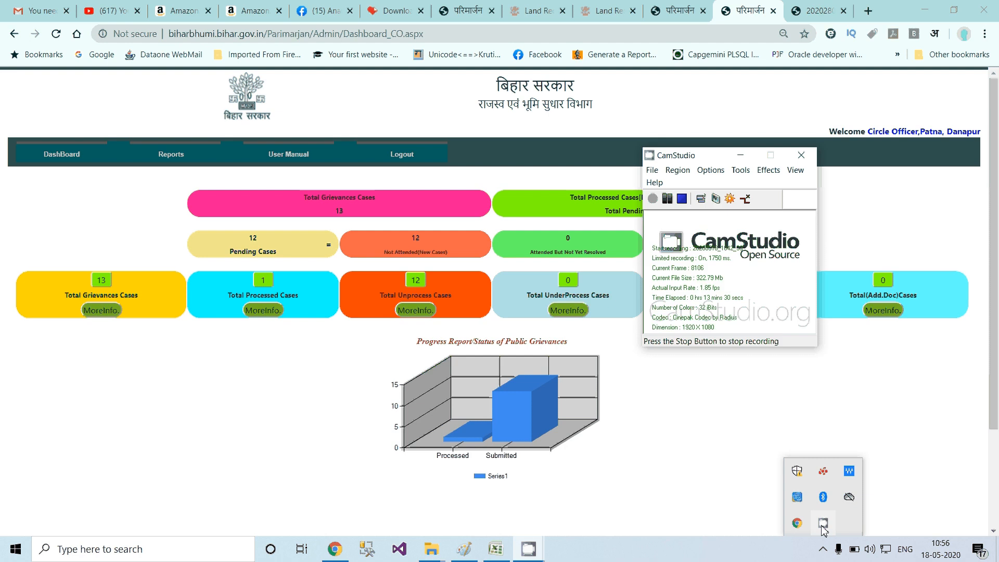